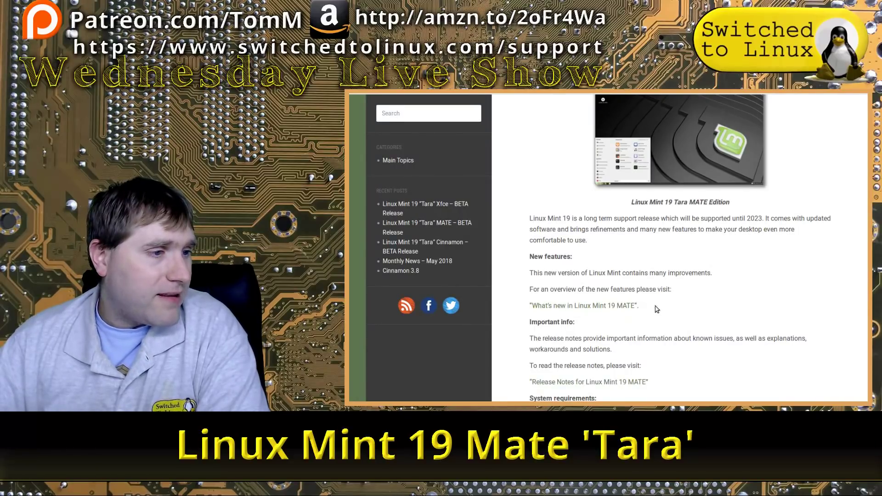
- Scroll the release announcement to System requirements and highlight the 1GB RAM line
scroll(657, 309, "down", 3)
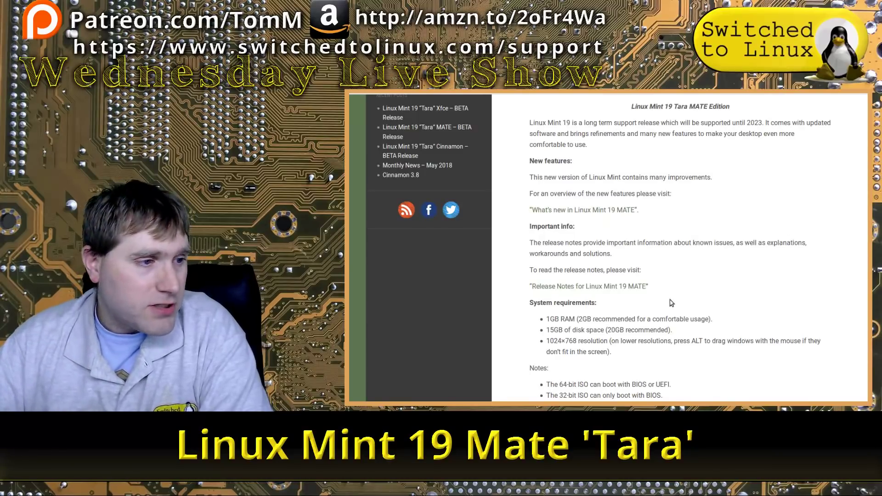
left_click_drag(548, 320, 734, 317)
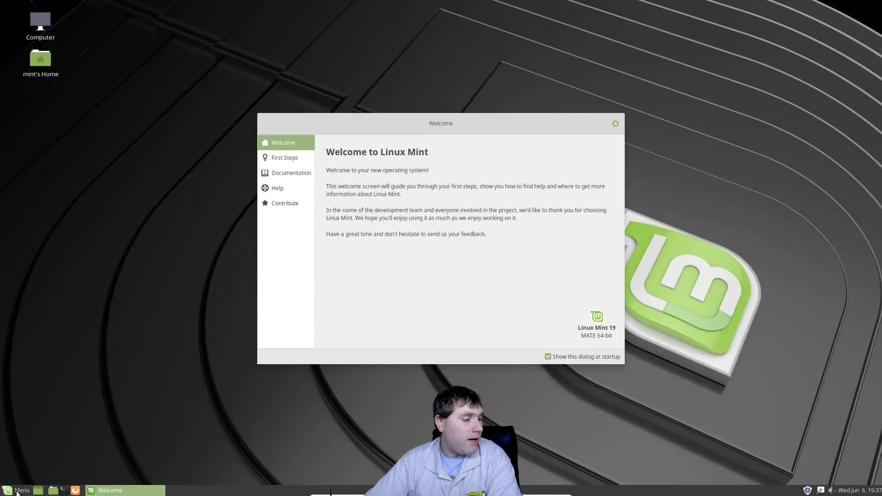
- Open the main menu to reach System Monitor under Favorites
left_click(17, 491)
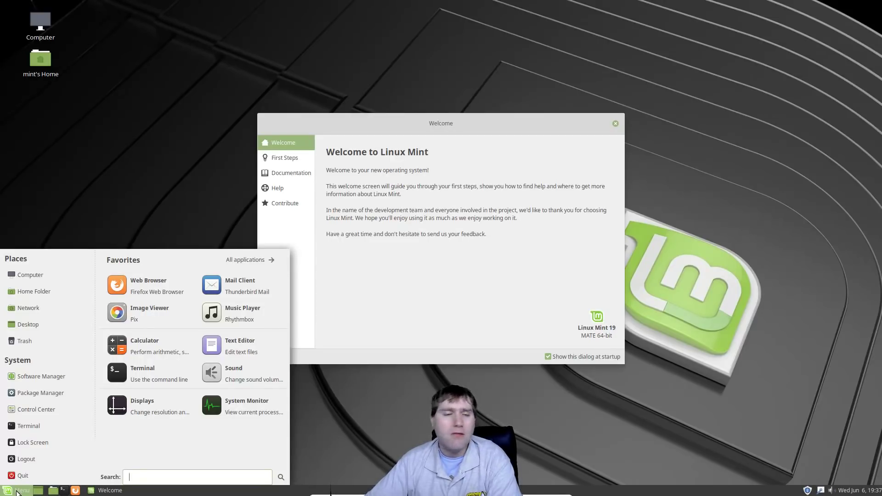
left_click(256, 406)
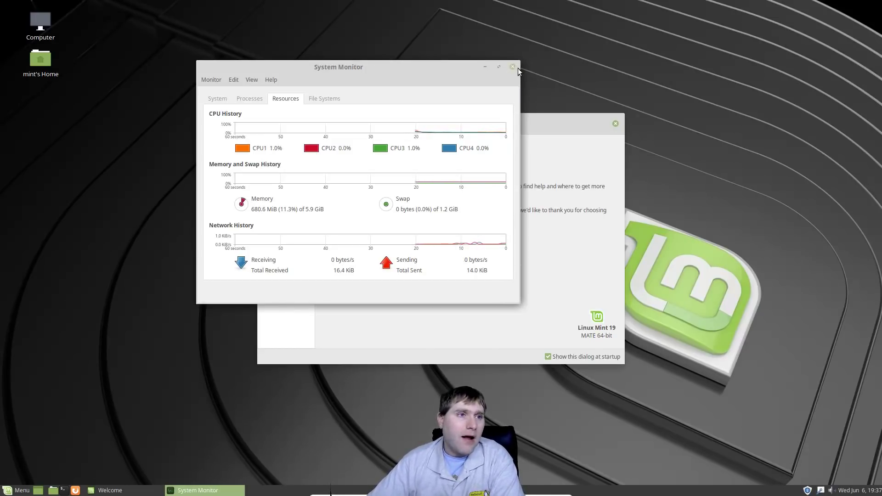
left_click(512, 67)
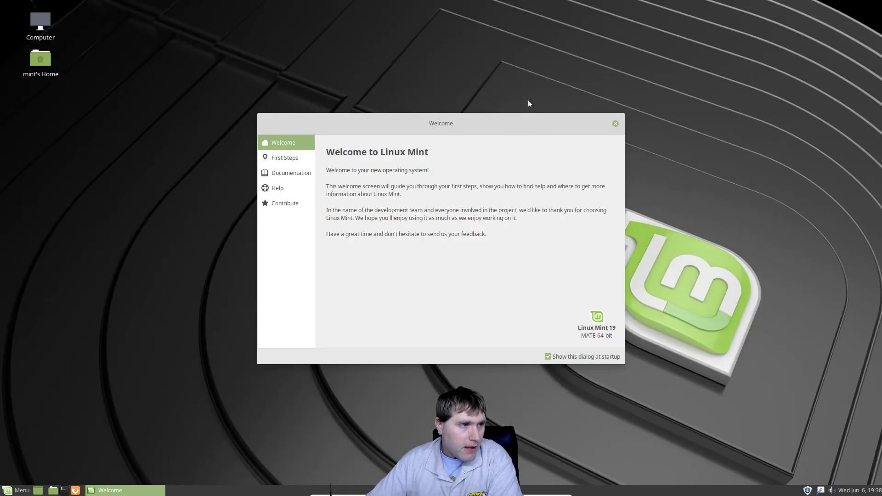
left_click(288, 161)
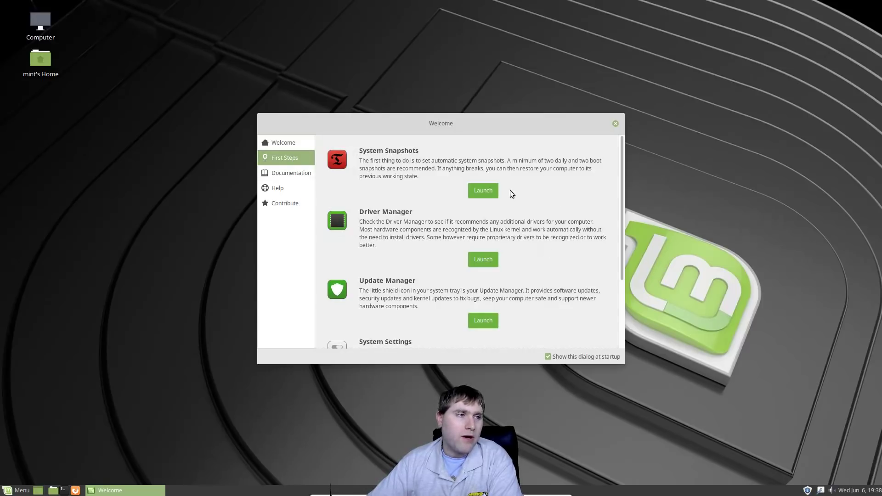
- Authenticate as administrator and schedule daily RSYNC snapshots on sda1 through the System Snapshots wizard
left_click(488, 193)
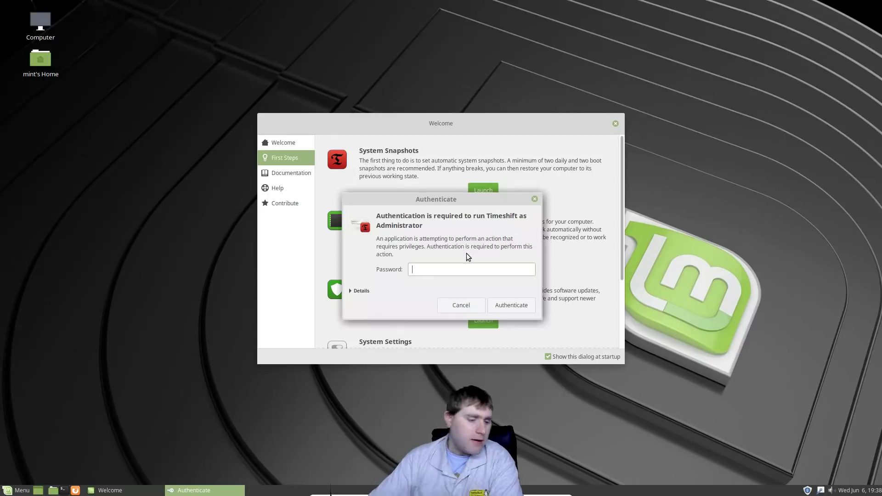
type("•••")
key("Return")
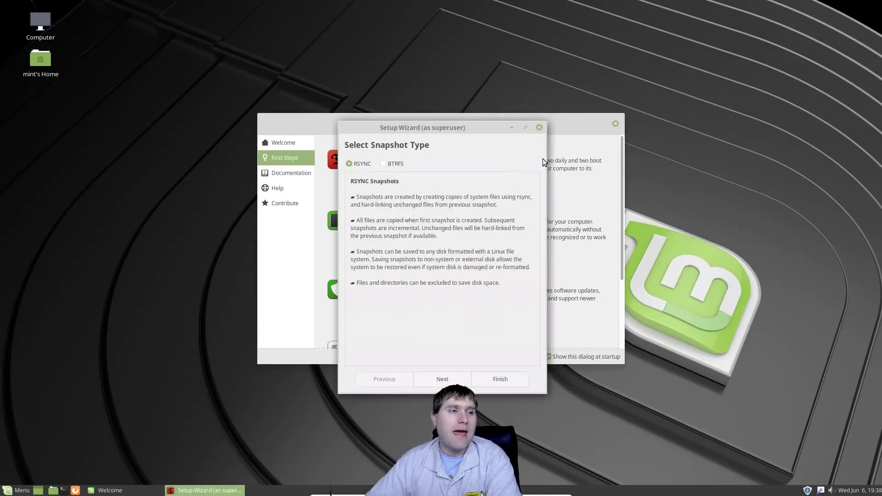
left_click(452, 378)
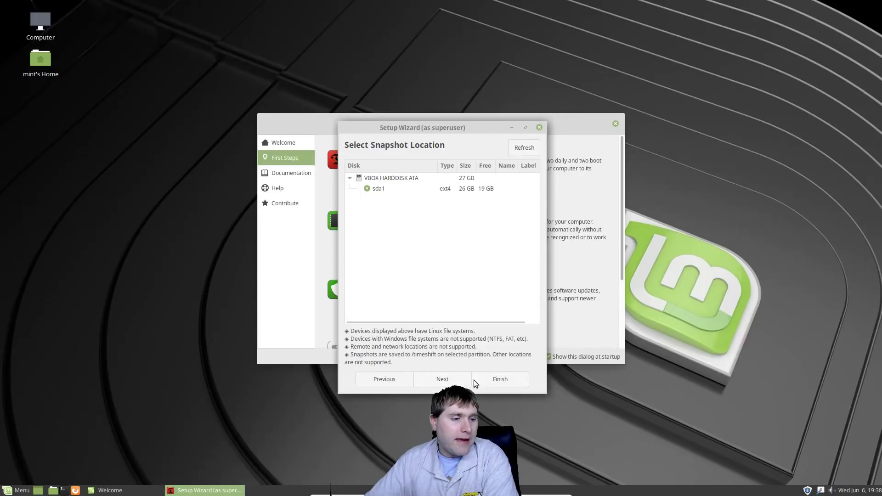
left_click(456, 381)
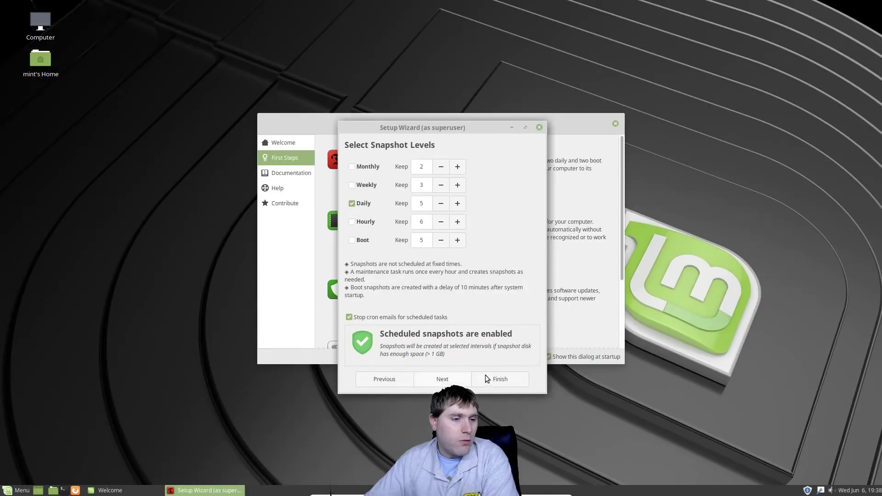
left_click(442, 379)
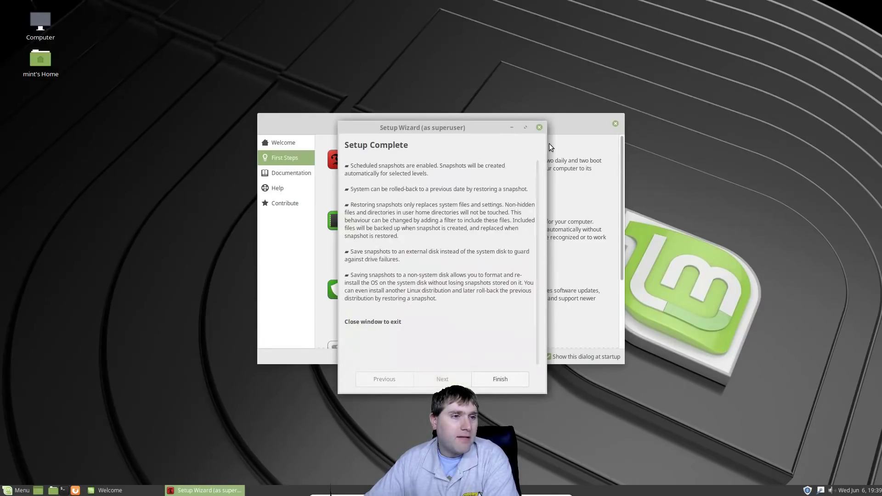
left_click(538, 127)
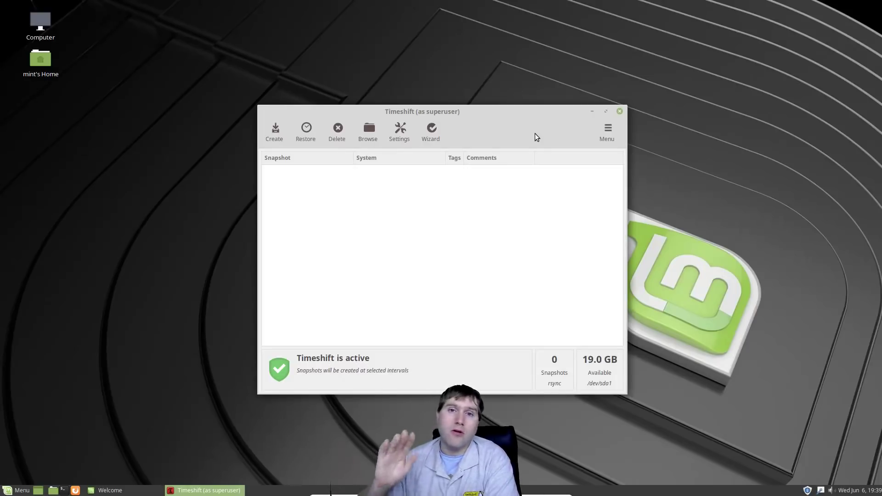
- Launch Backup Tool by searching 'back' in the menu, then close it and Timeshift
left_click(18, 490)
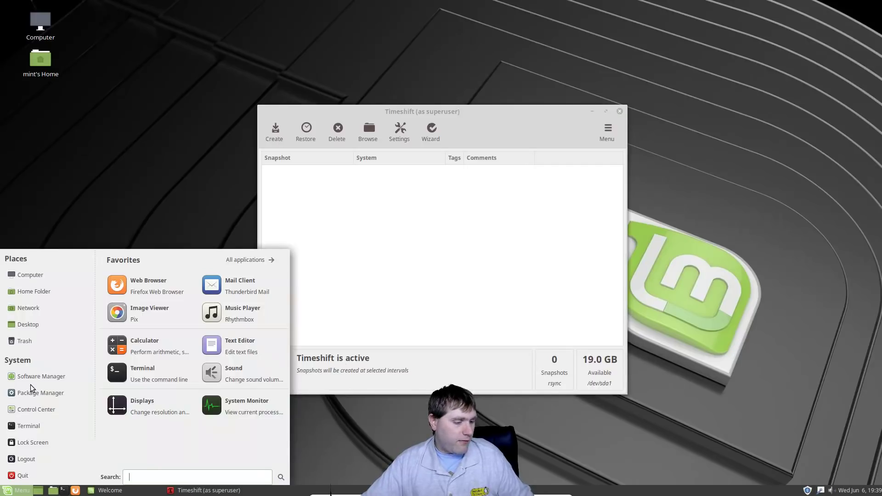
type("back")
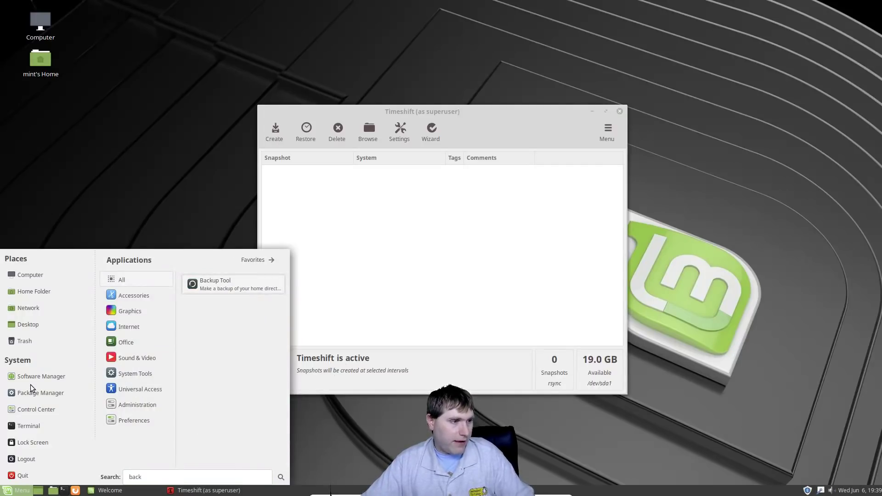
left_click(208, 285)
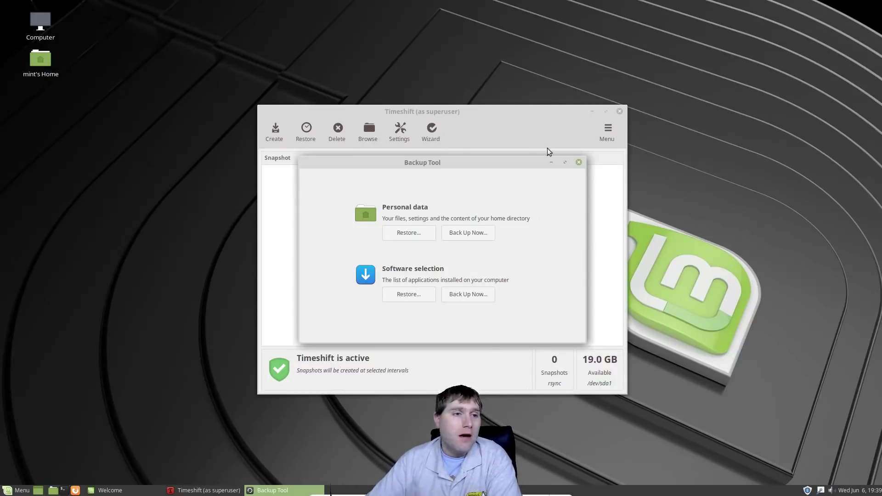
left_click(579, 163)
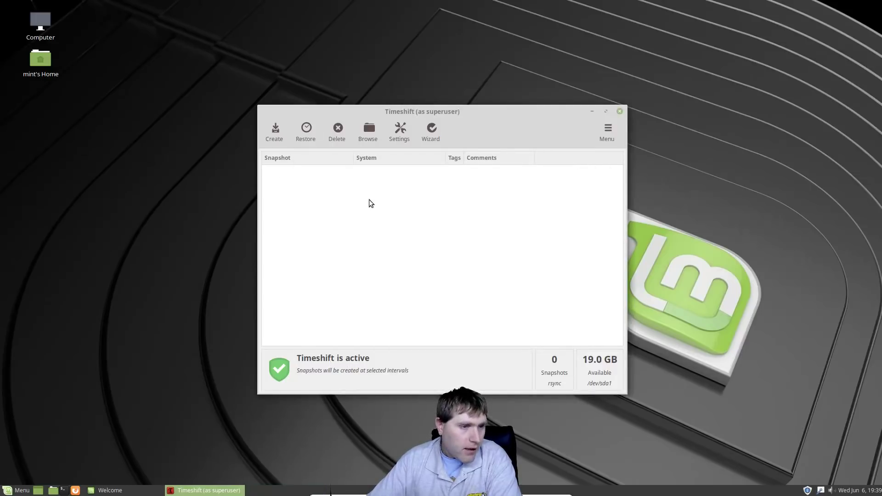
left_click(620, 111)
left_click(483, 261)
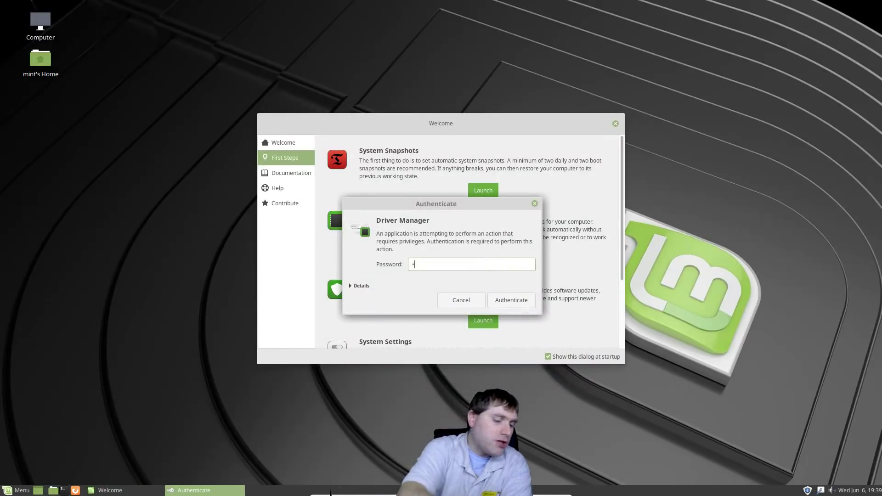
key("Return")
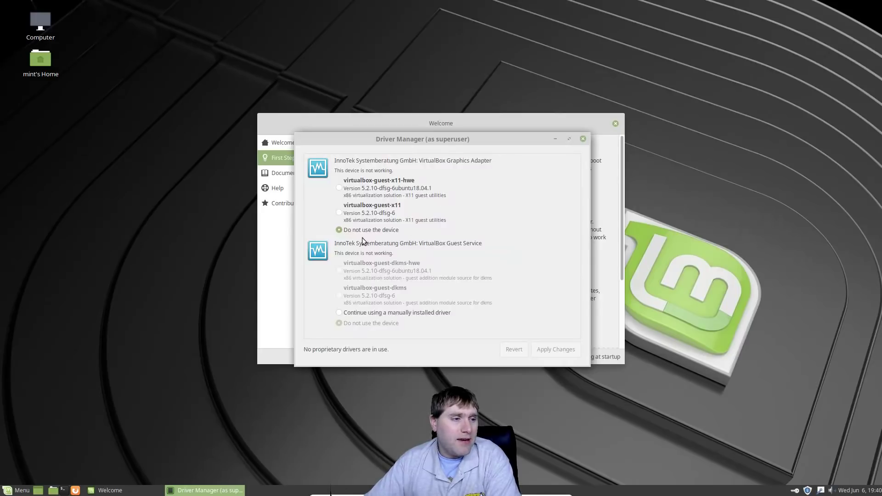
left_click(583, 139)
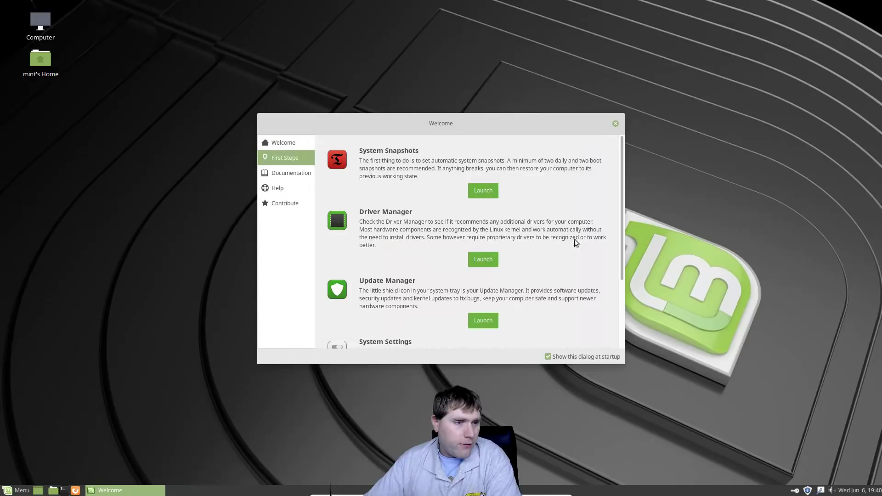
left_click(477, 322)
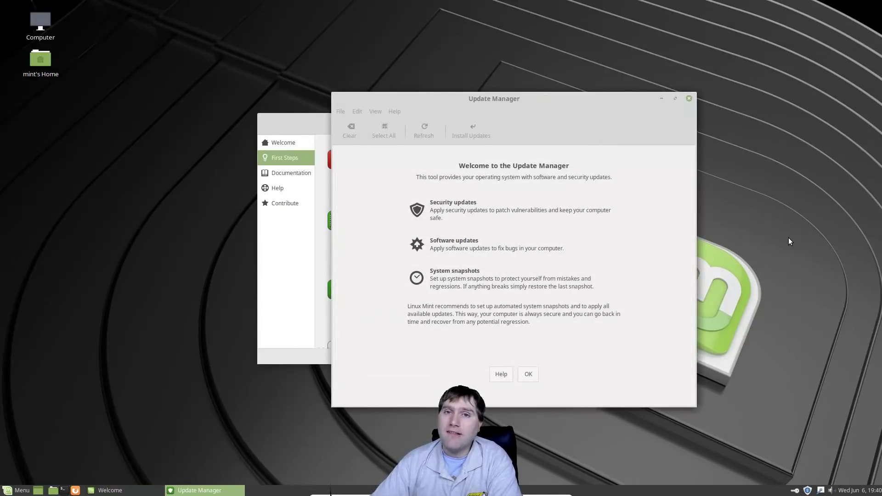
left_click(528, 374)
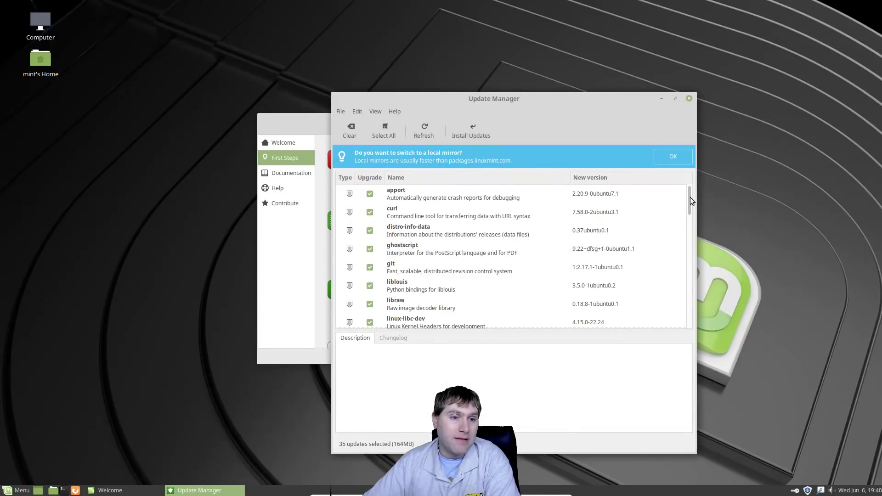
left_click_drag(691, 197, 685, 320)
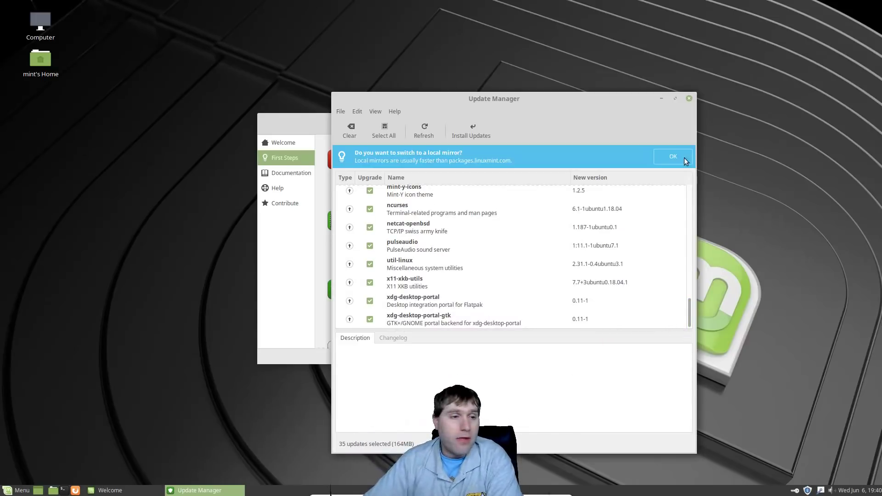
left_click(375, 111)
left_click(386, 164)
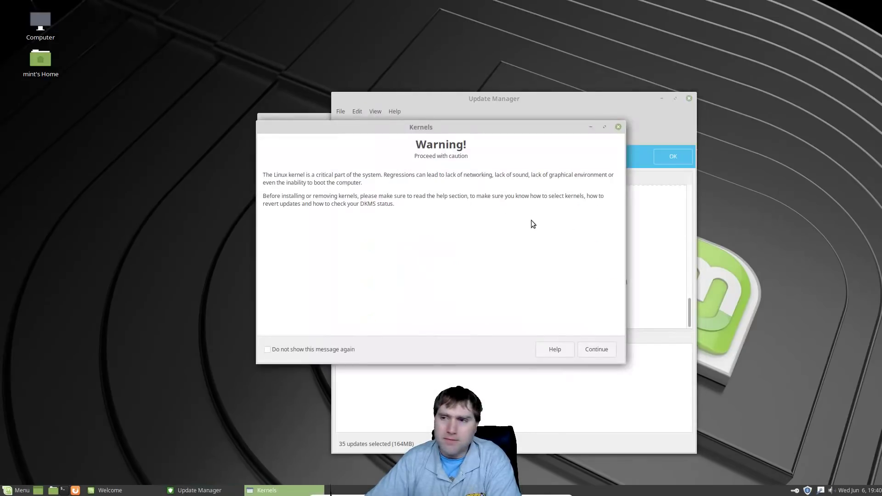
left_click(589, 350)
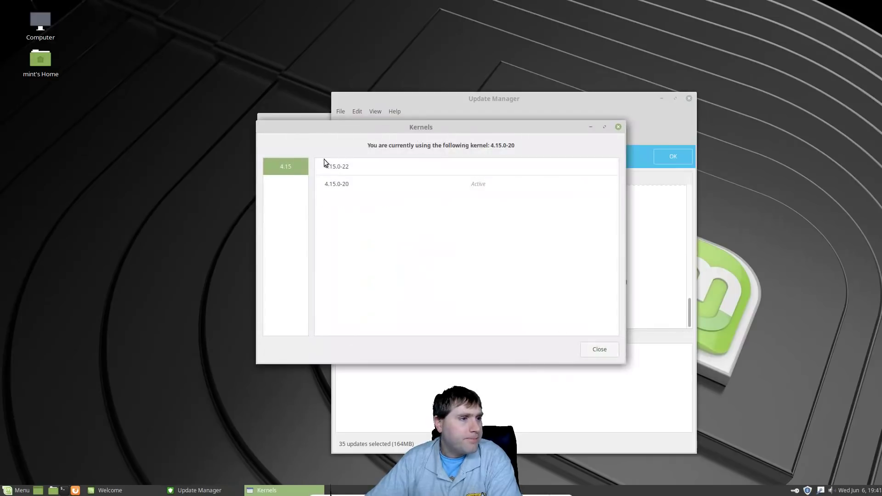
left_click(349, 184)
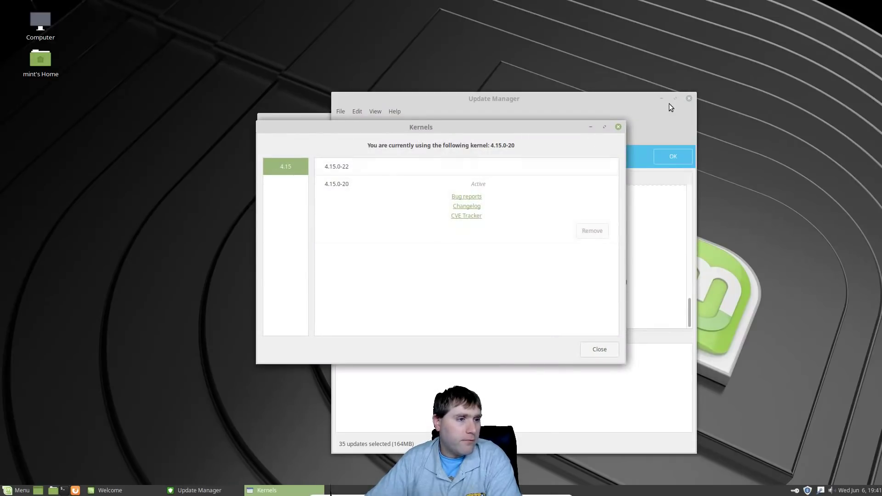
left_click(618, 127)
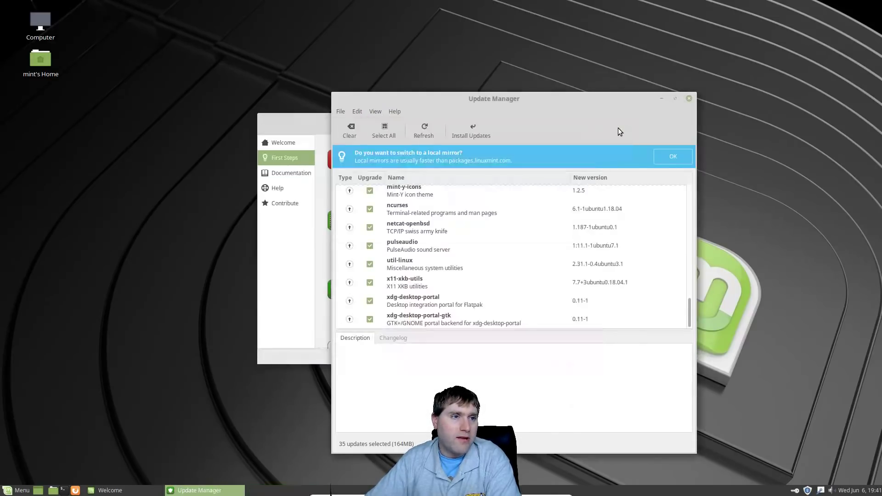
left_click(689, 98)
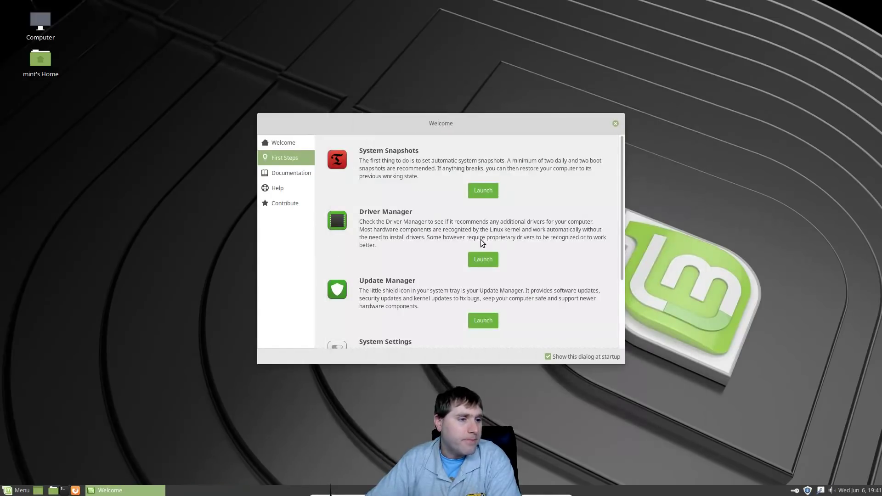
- Launch Control Center and scroll its list from Administration down to Personal
scroll(617, 236, "down", 4)
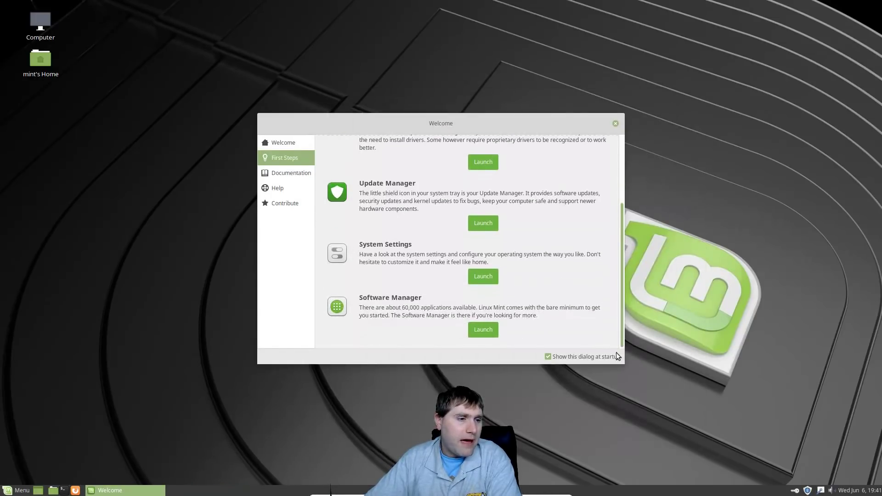
left_click(483, 277)
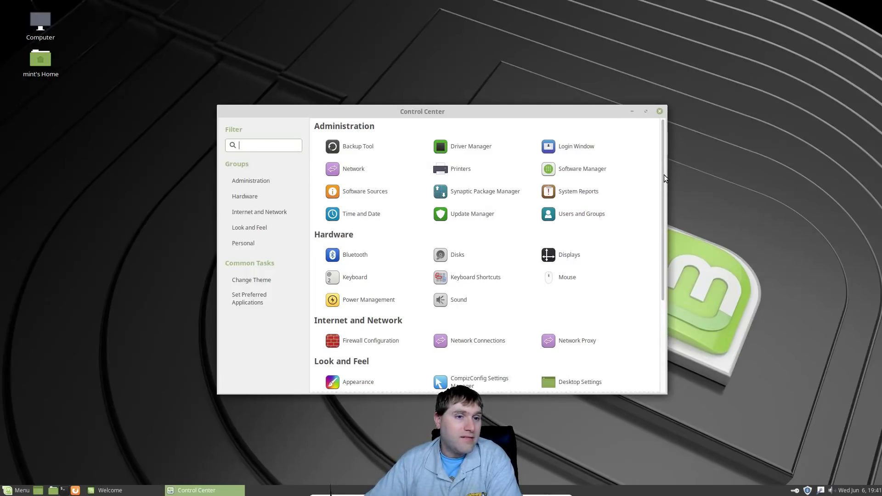
left_click_drag(661, 188, 653, 328)
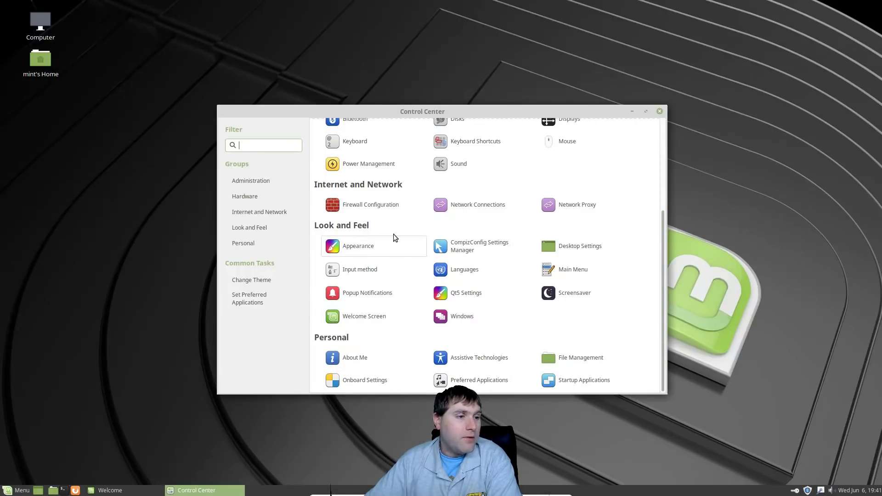
- Open Appearance from Control Center and scroll through the theme grid
left_click(364, 242)
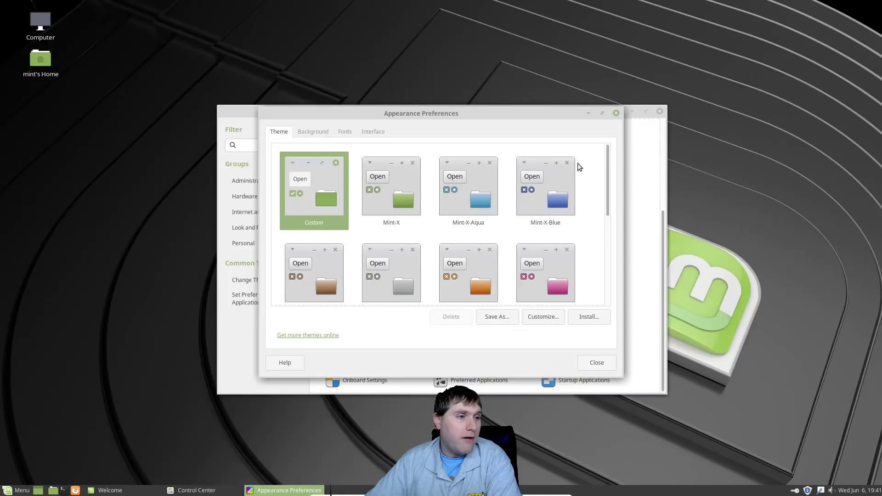
left_click_drag(611, 189, 629, 176)
- Pick the green Mint-logo image on the Background tab as wallpaper
left_click(313, 132)
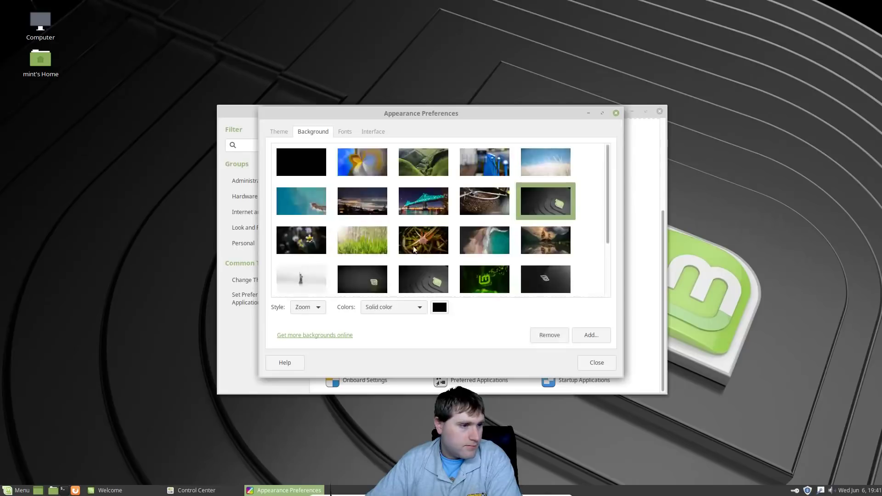
left_click(500, 281)
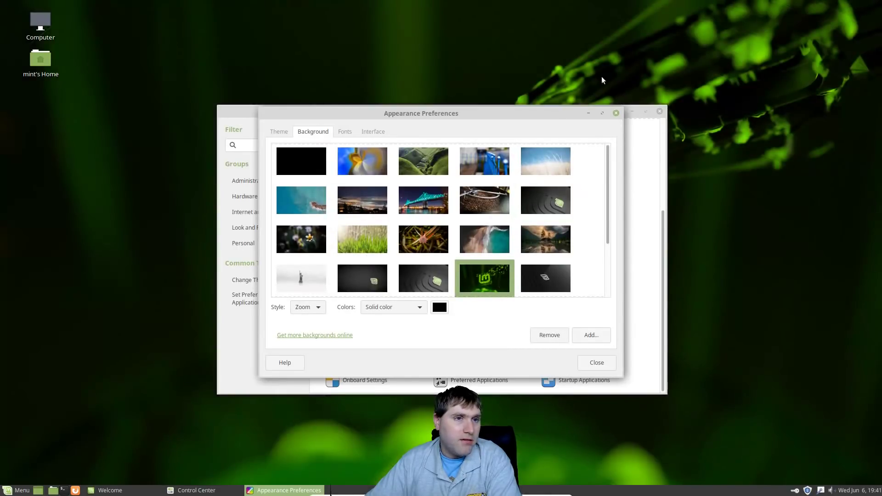
- Place Appearance Preferences top centre, Control Center lower right, and Welcome lower left
left_click_drag(542, 113, 388, 219)
left_click(491, 129)
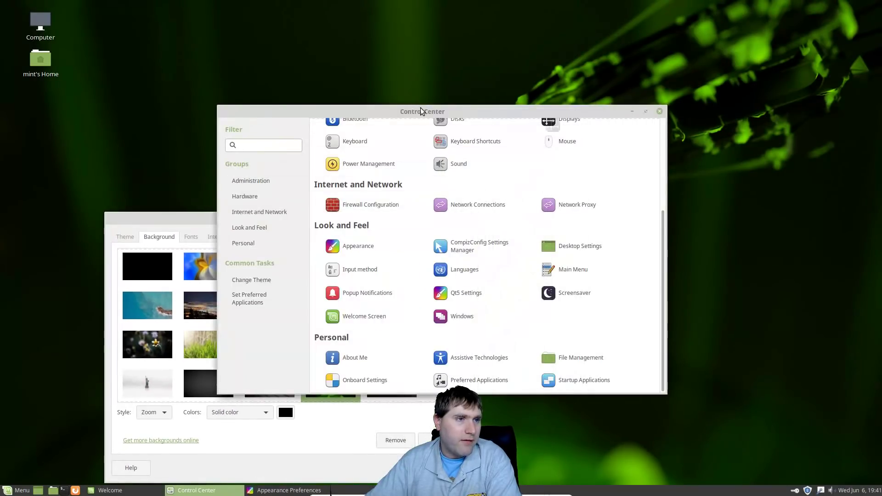
left_click_drag(420, 111, 751, 250)
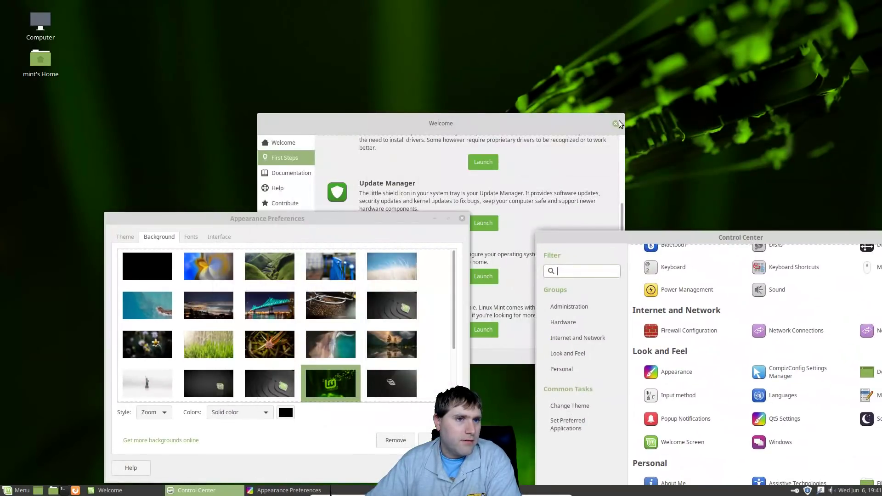
left_click_drag(591, 125, 526, 313)
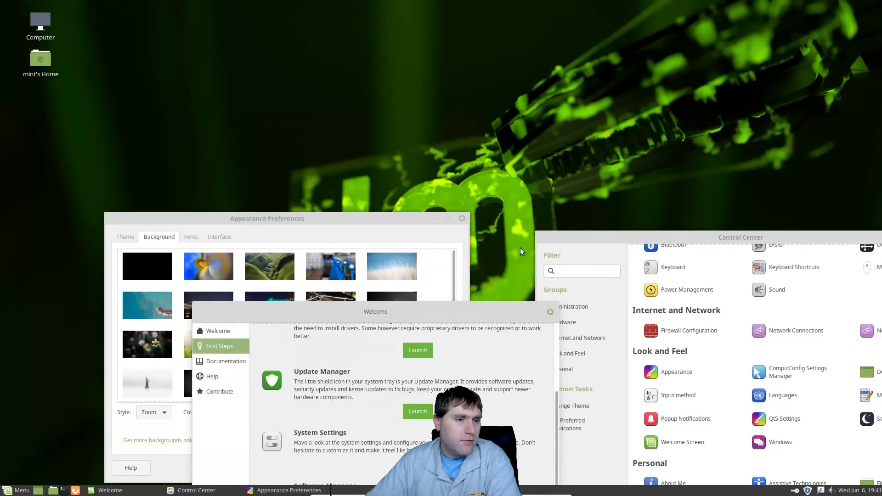
left_click_drag(408, 217, 560, 39)
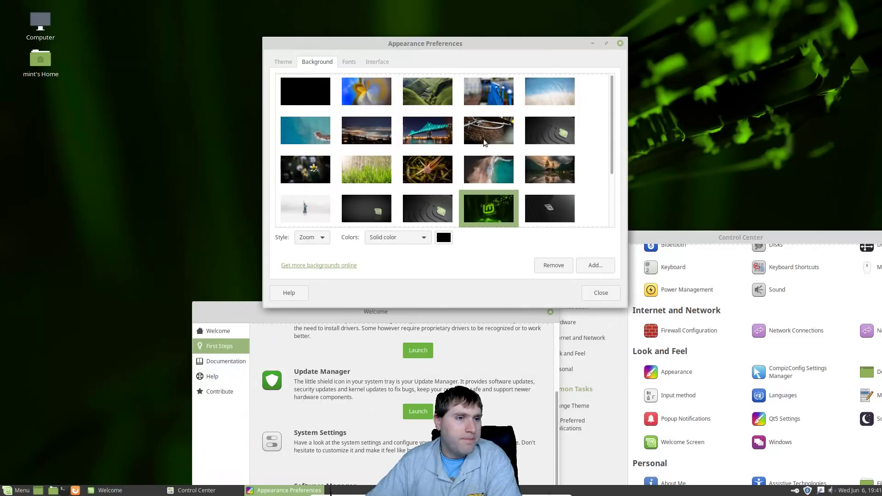
scroll(523, 155, "down", 4)
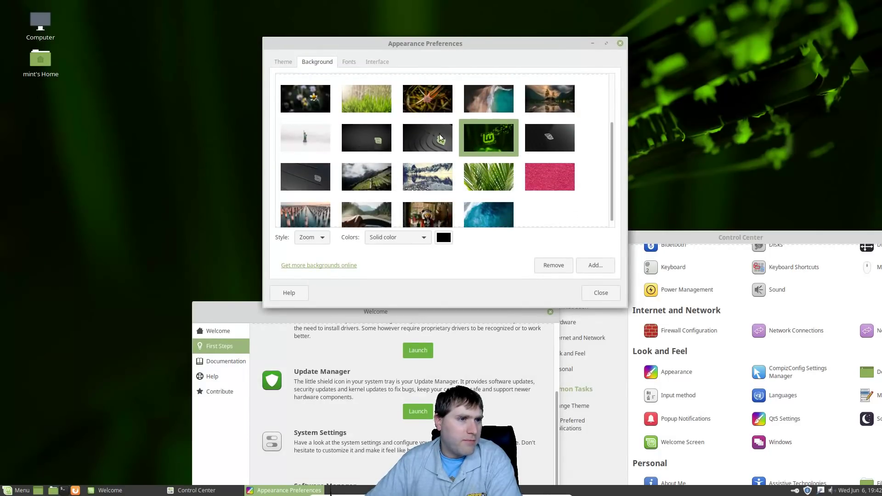
- Switch to the dark grey Mint-logo wallpaper, close Appearance Preferences, and centre Control Center
left_click(553, 134)
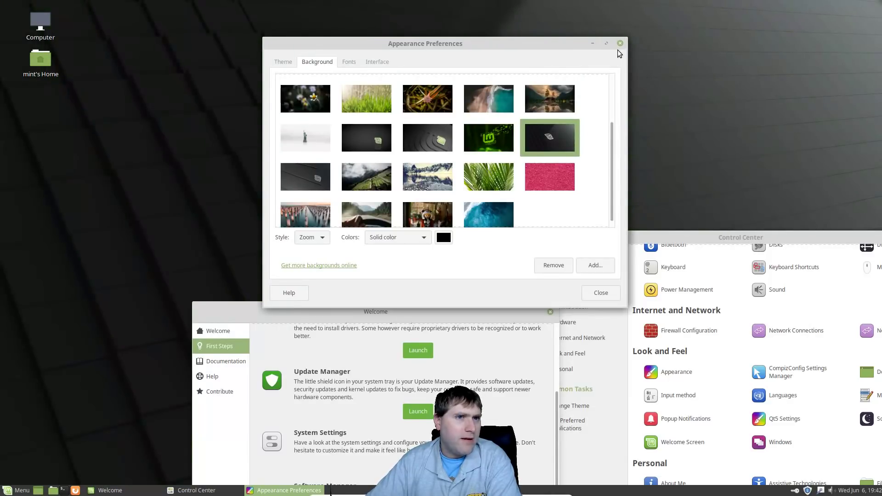
left_click(620, 44)
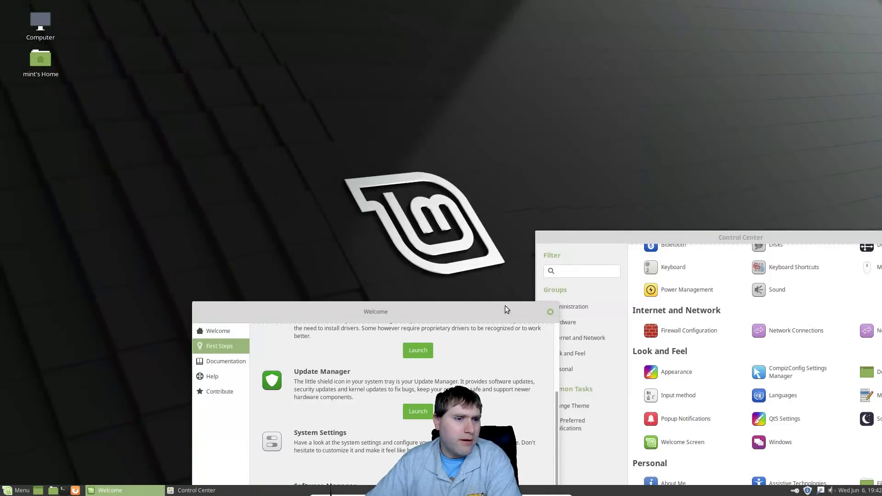
left_click_drag(483, 291, 399, 135)
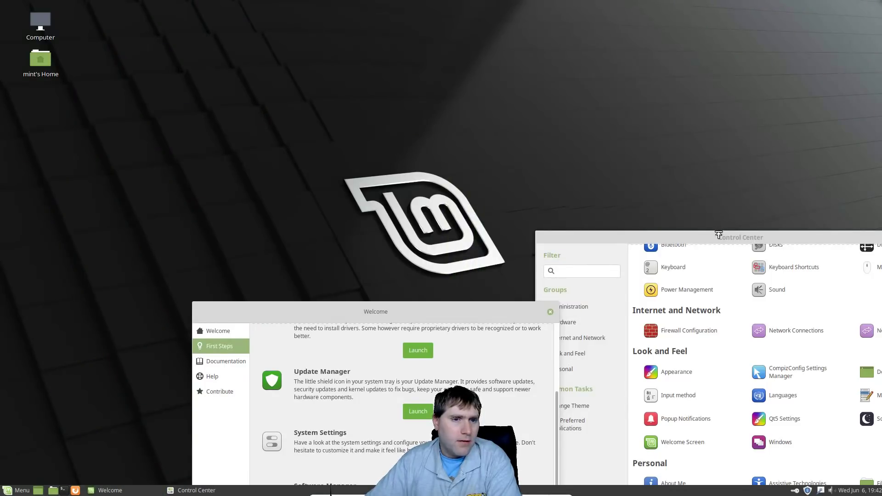
left_click_drag(718, 234, 403, 59)
scroll(578, 234, "up", 3)
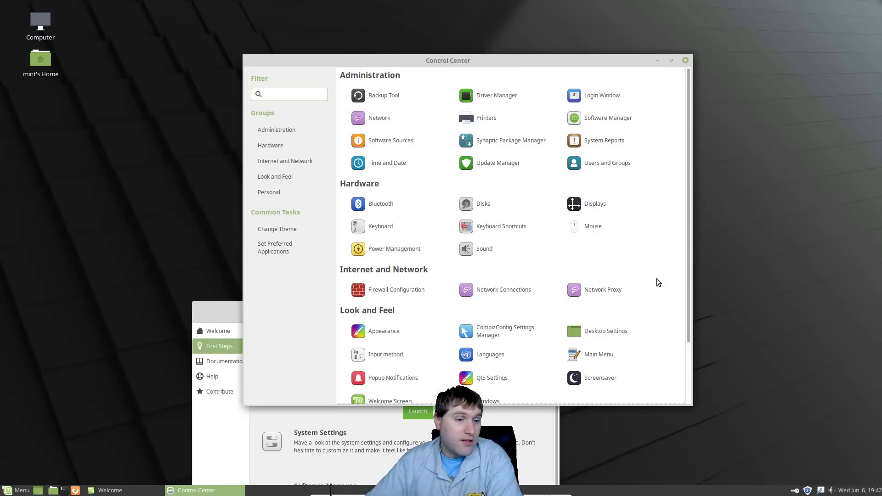
scroll(657, 281, "down", 3)
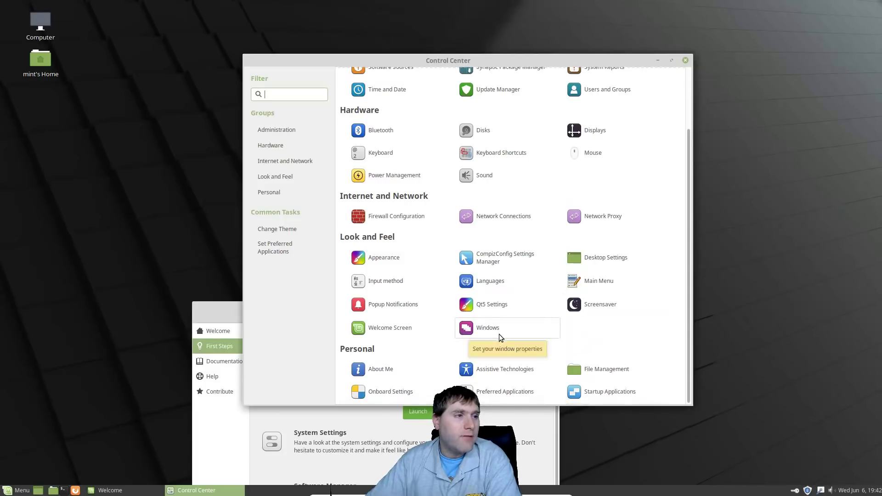
scroll(499, 334, "up", 3)
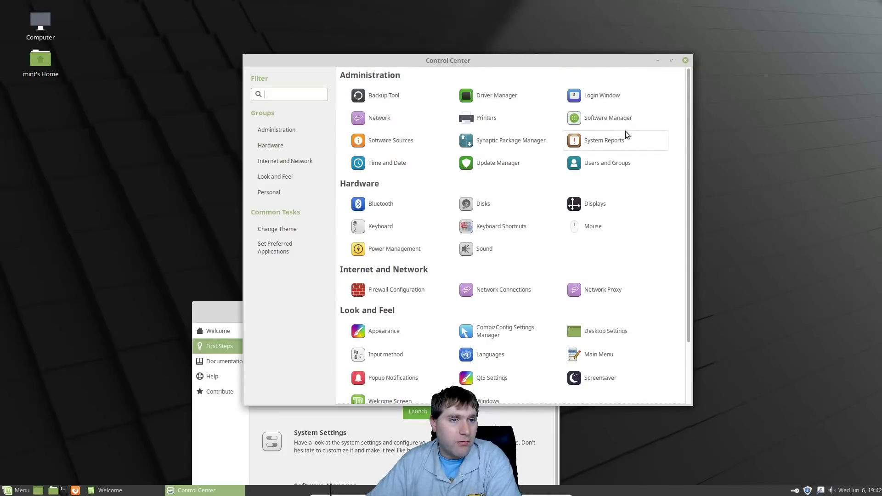
- Launch Software Manager, search 'kden' to find Kdenlive, then return home and close it
left_click(611, 118)
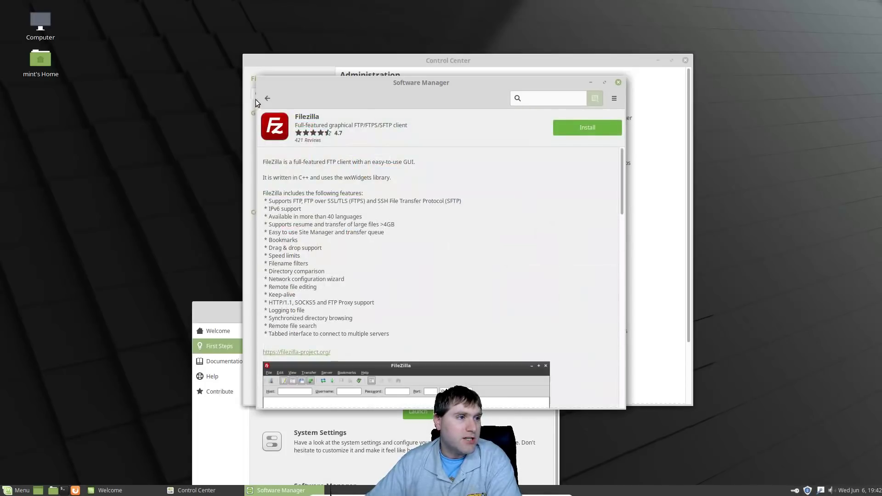
left_click(269, 100)
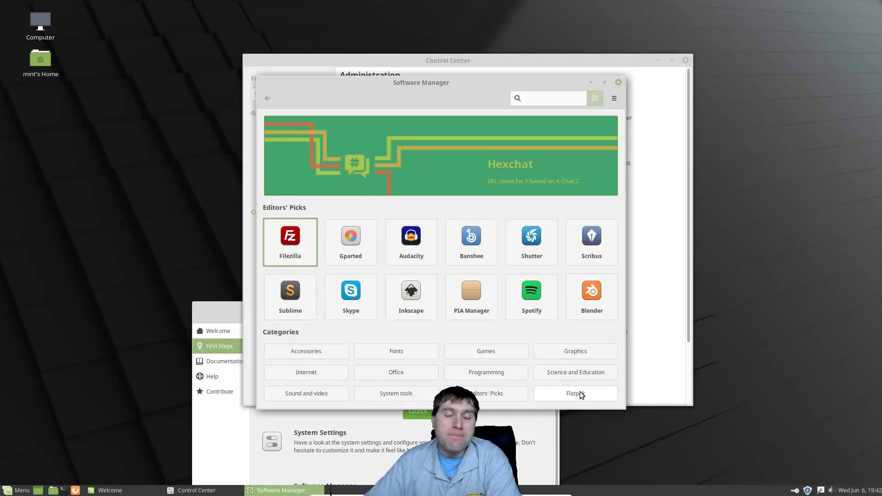
left_click(556, 100)
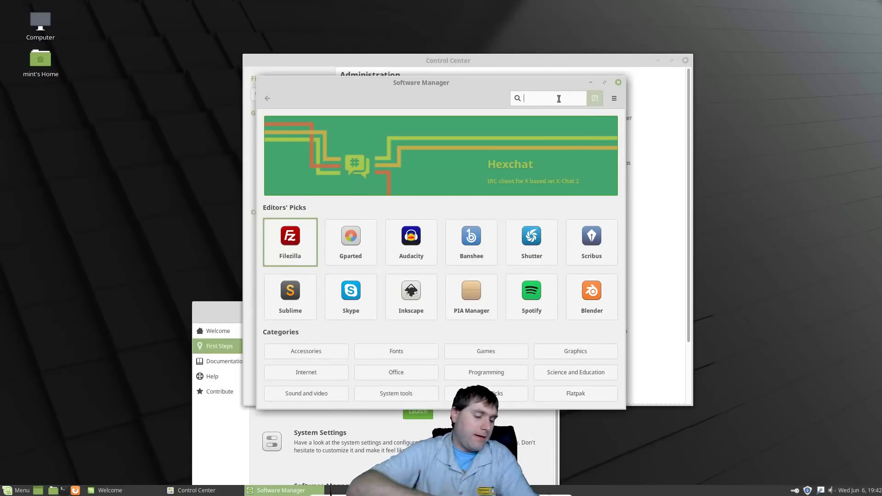
type("kdenlive")
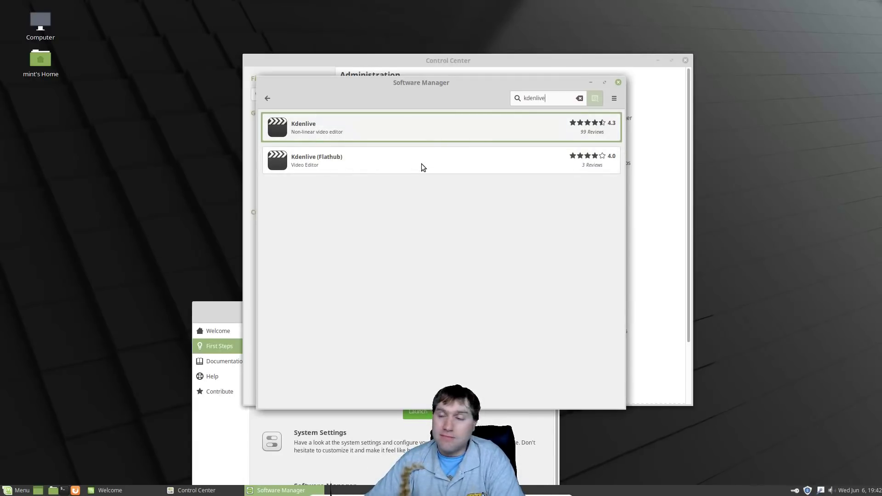
left_click(579, 98)
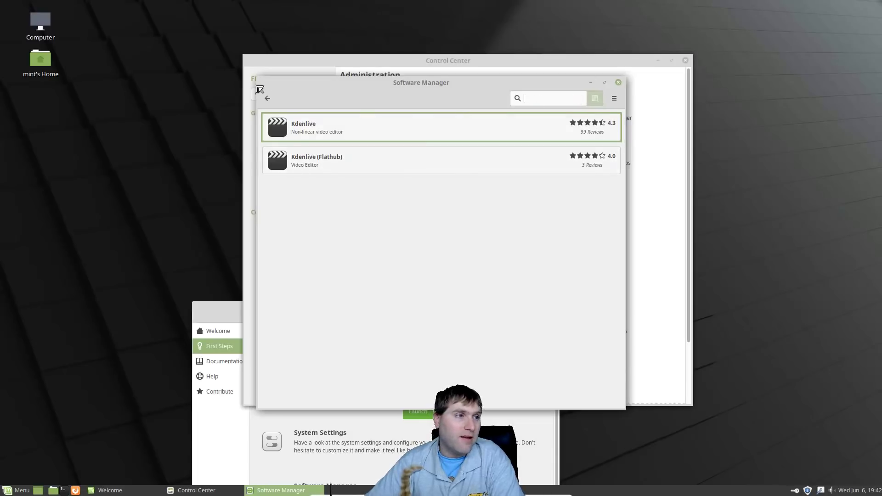
left_click(271, 97)
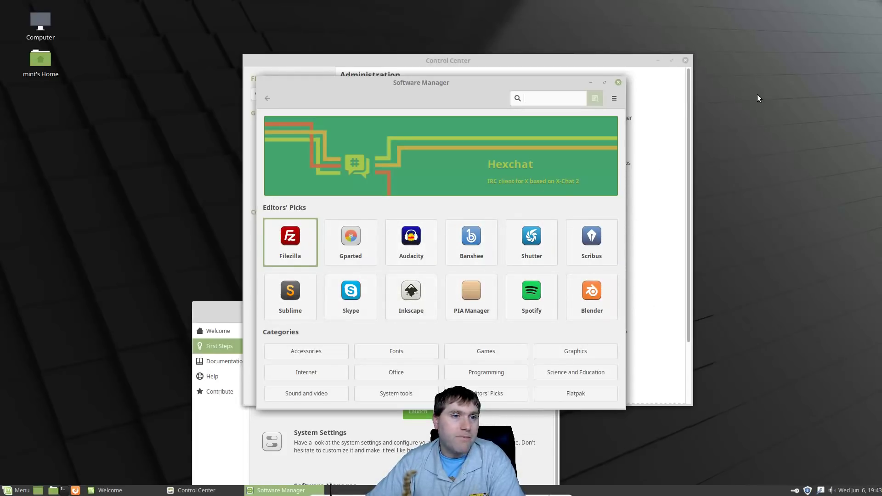
left_click(618, 83)
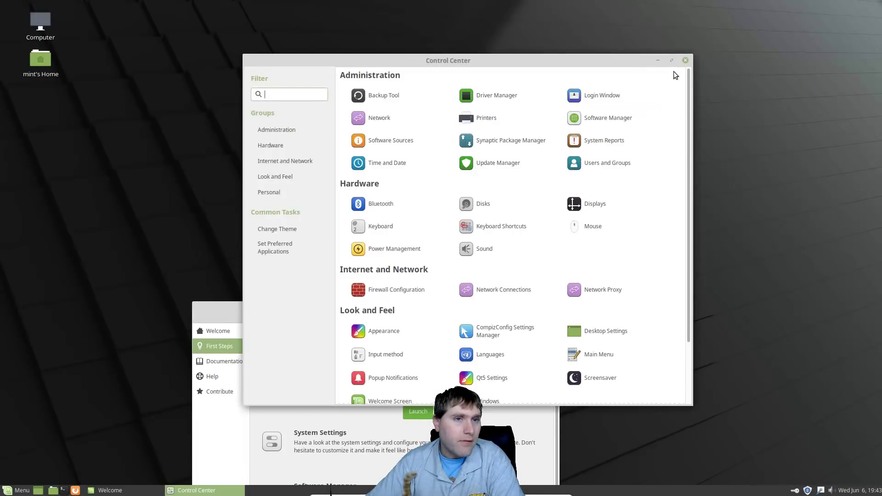
- Close the Control Center and the Welcome window
left_click(685, 61)
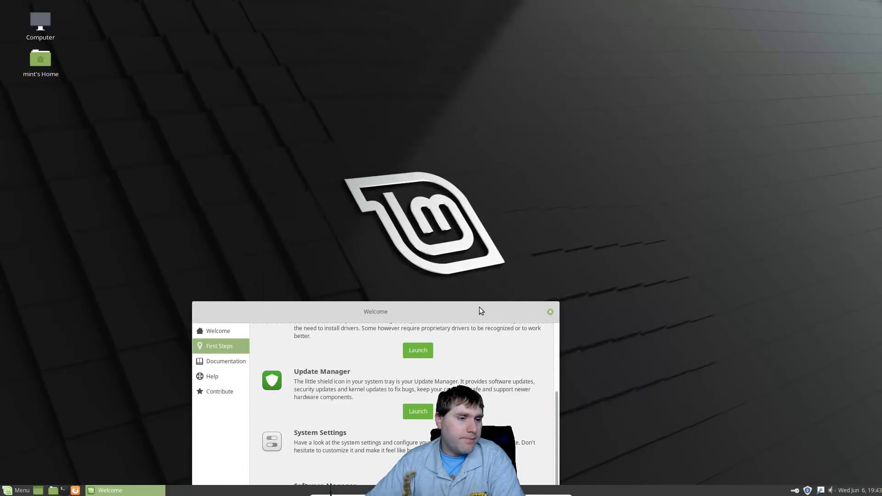
left_click_drag(478, 307, 535, 154)
left_click(598, 165)
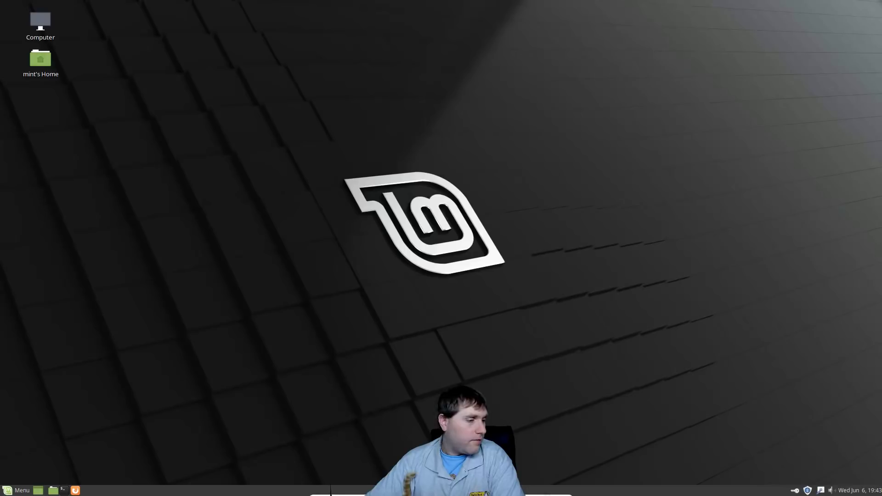
- Reopen Control Center from the main menu's System list
left_click(15, 491)
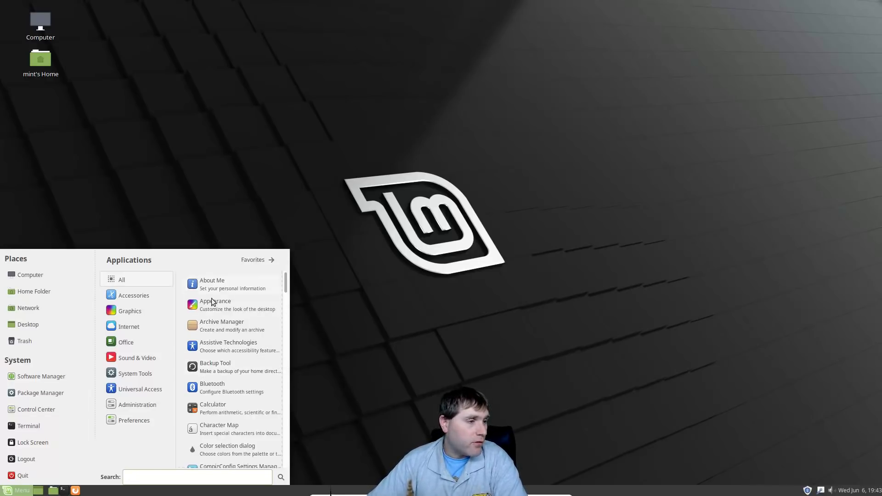
mouse_move(141, 295)
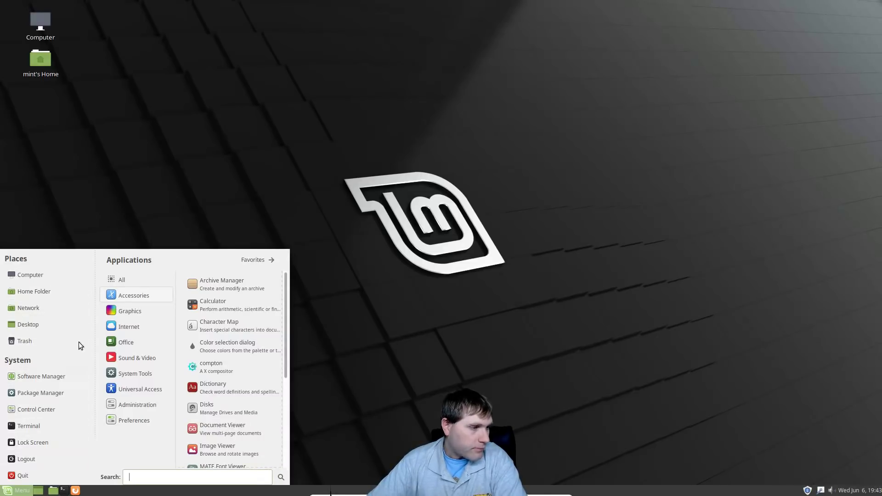
left_click(38, 410)
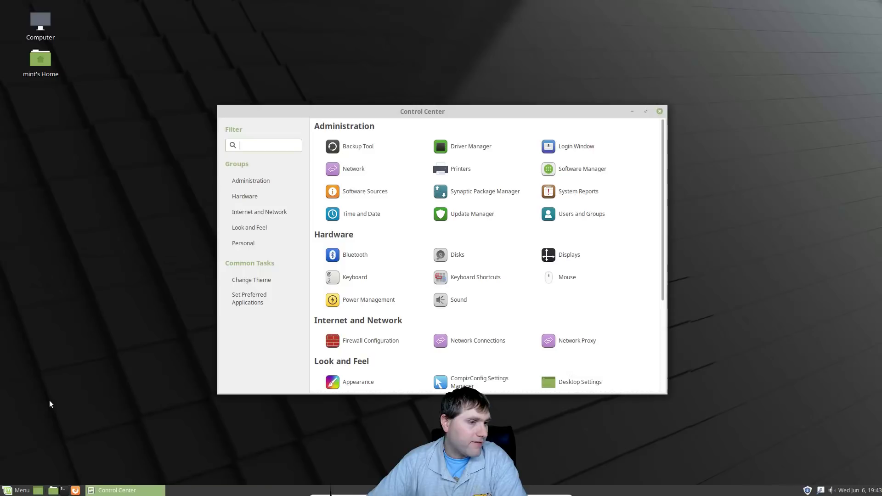
- Launch Synaptic Package Manager and authenticate with the administrator password
left_click(7, 491)
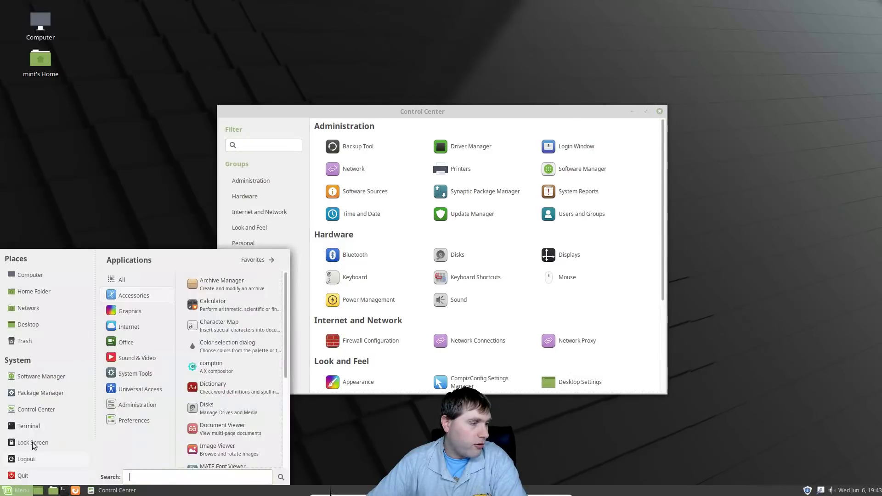
left_click(42, 391)
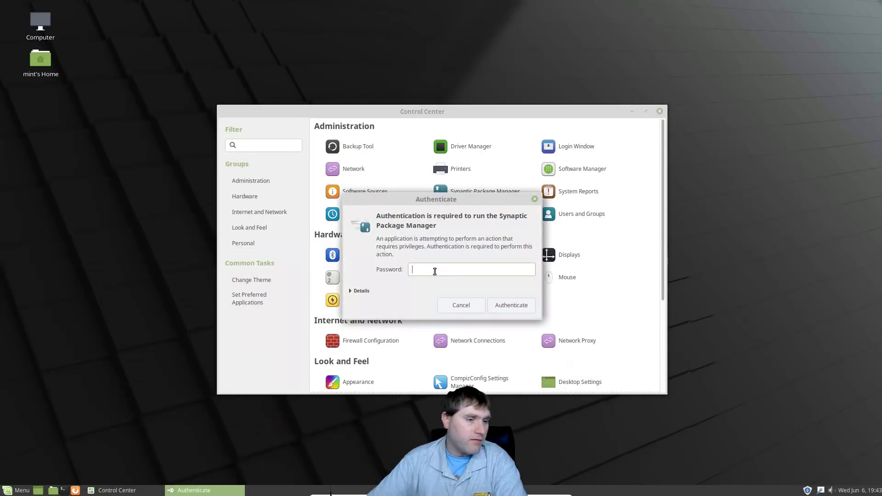
type("••••")
key("Return")
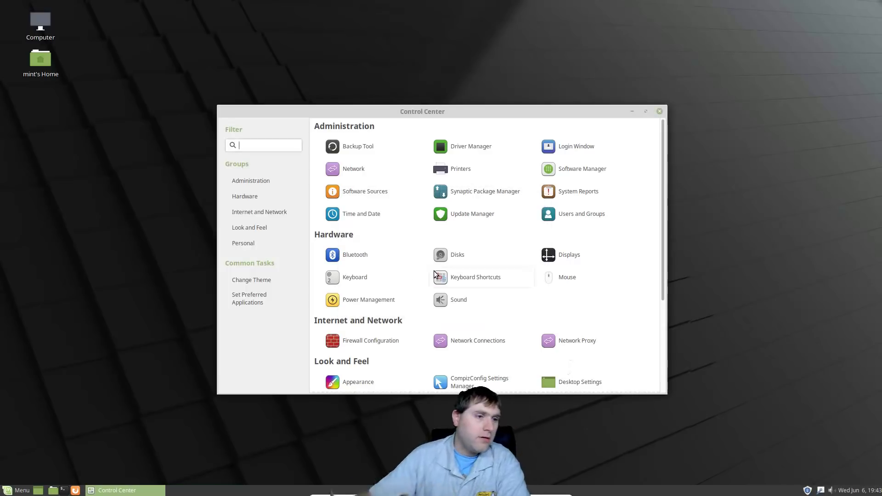
- Close Control Center, dismiss Synaptic's Quick Introduction, then close Synaptic
left_click(660, 112)
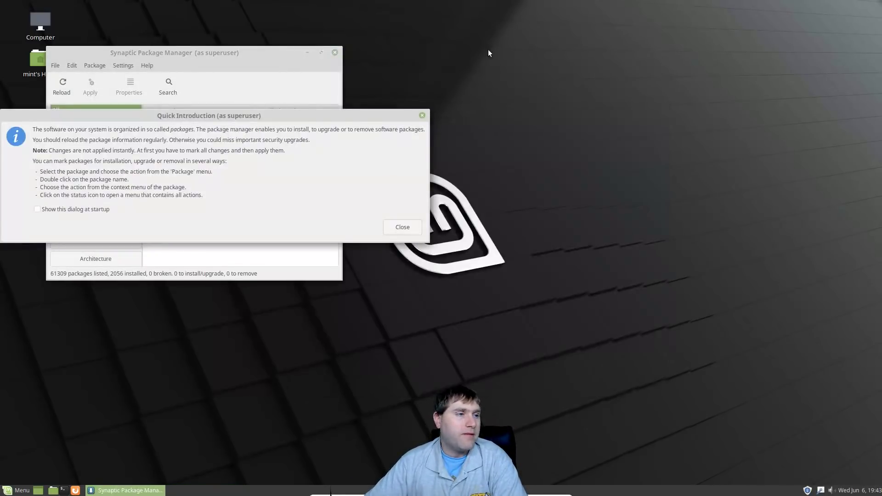
left_click(400, 227)
left_click_drag(256, 63, 429, 85)
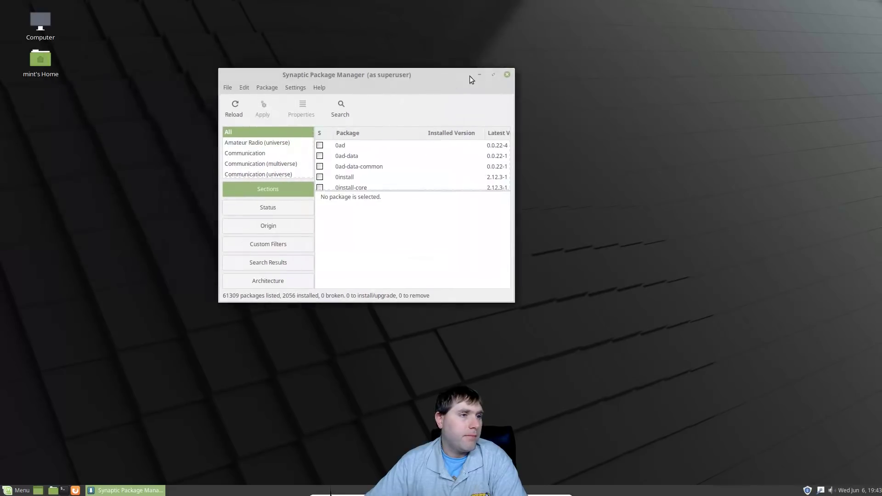
left_click(507, 75)
left_click(3, 486)
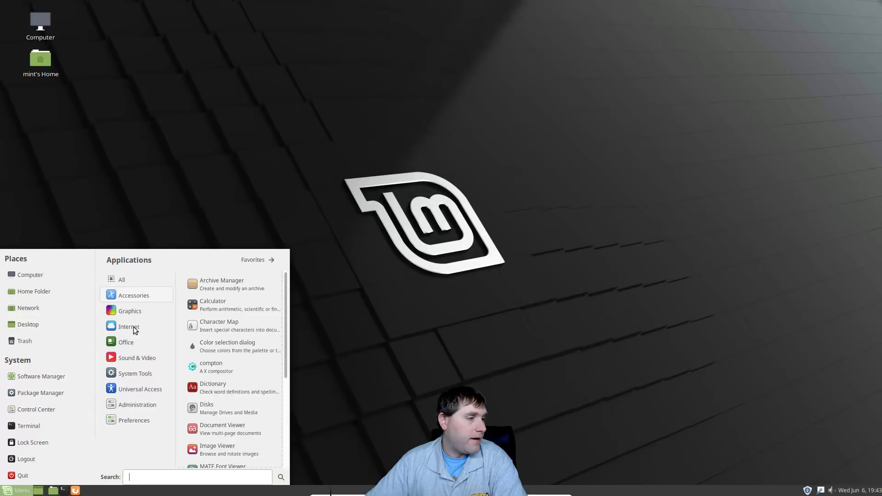
- Browse the menu categories and launch LibreOffice Writer from Office
mouse_move(125, 420)
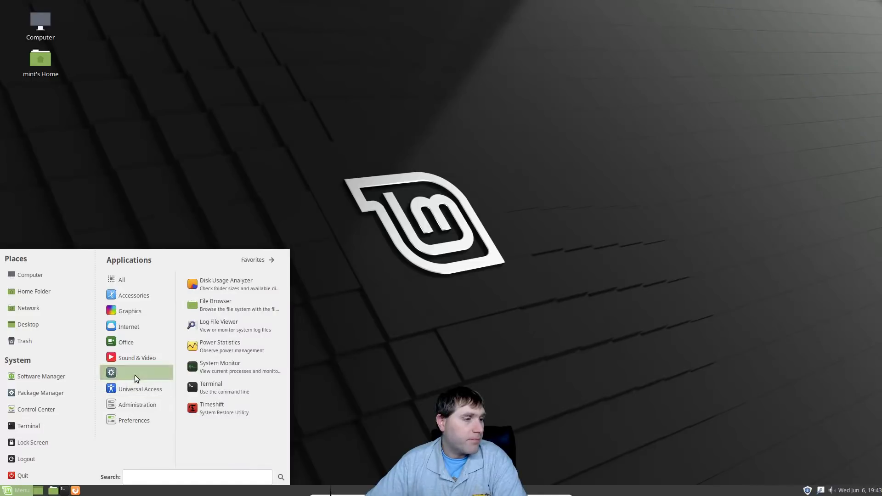
mouse_move(129, 362)
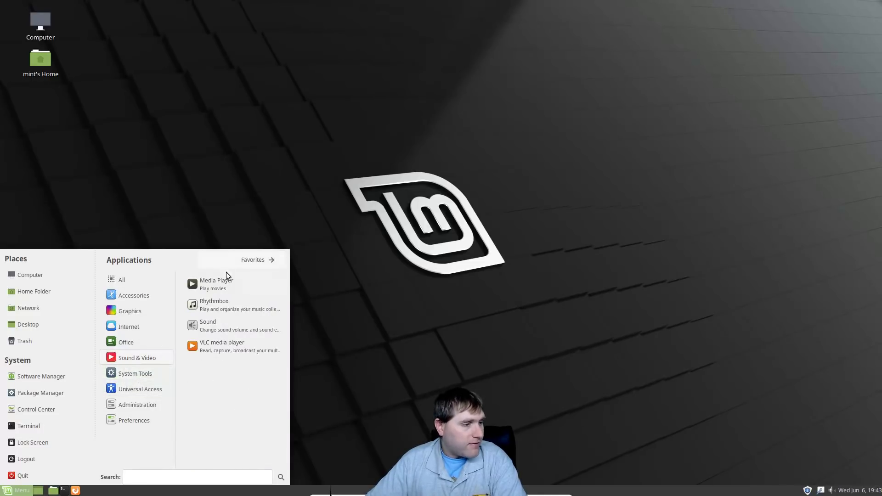
mouse_move(165, 327)
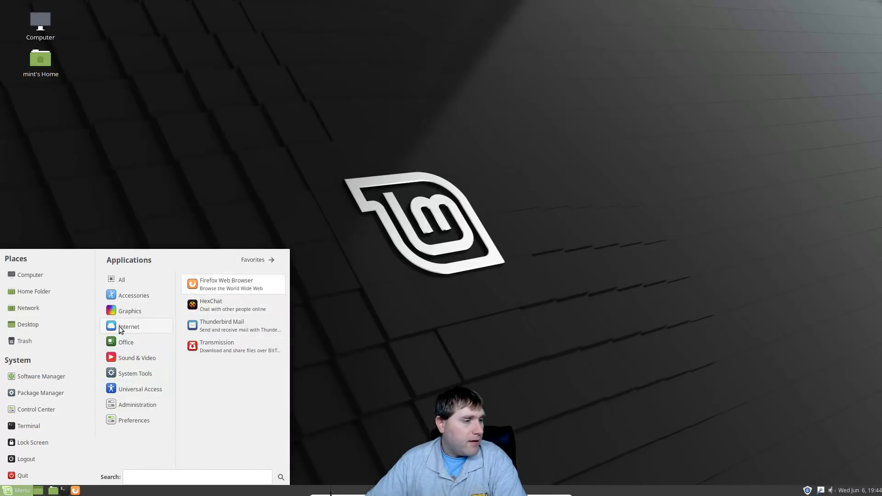
mouse_move(122, 343)
left_click(230, 408)
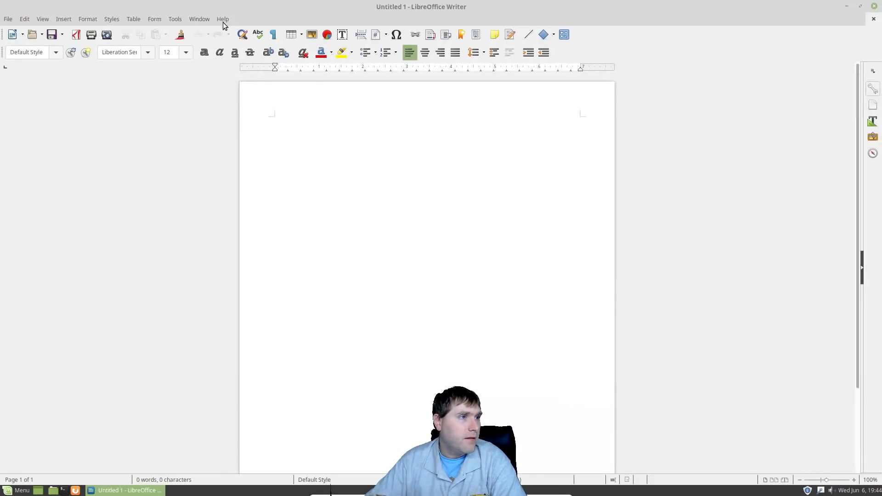
- Confirm LibreOffice version 6.0.3.2 under Help > About, then quit Writer
left_click(222, 21)
left_click(249, 143)
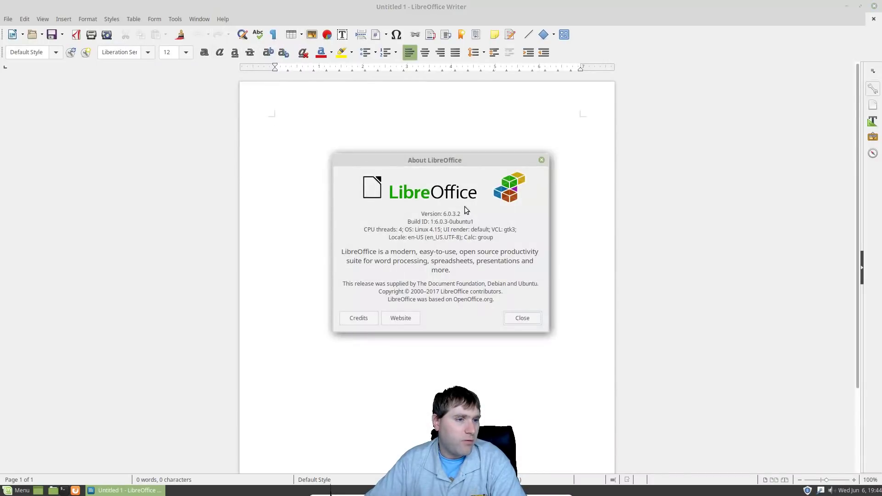
left_click(541, 160)
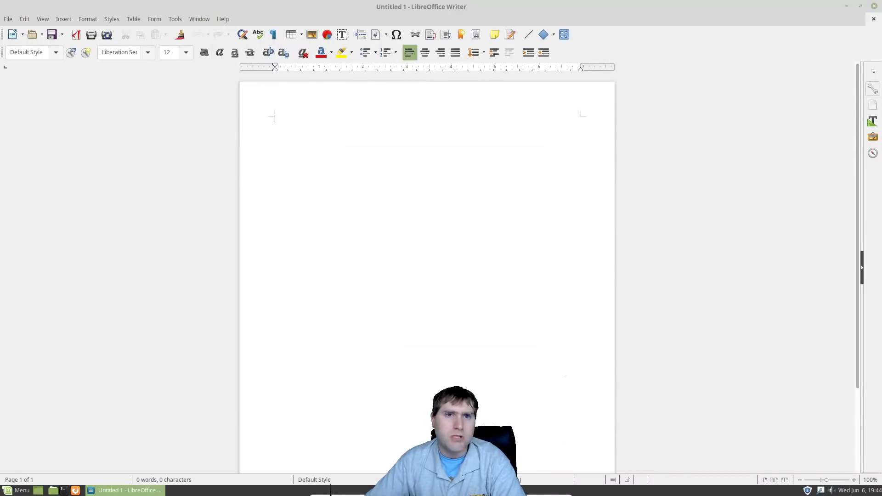
left_click(872, 6)
- Launch GNU Image Manipulation Program from the Graphics category, then close GIMP
left_click(17, 490)
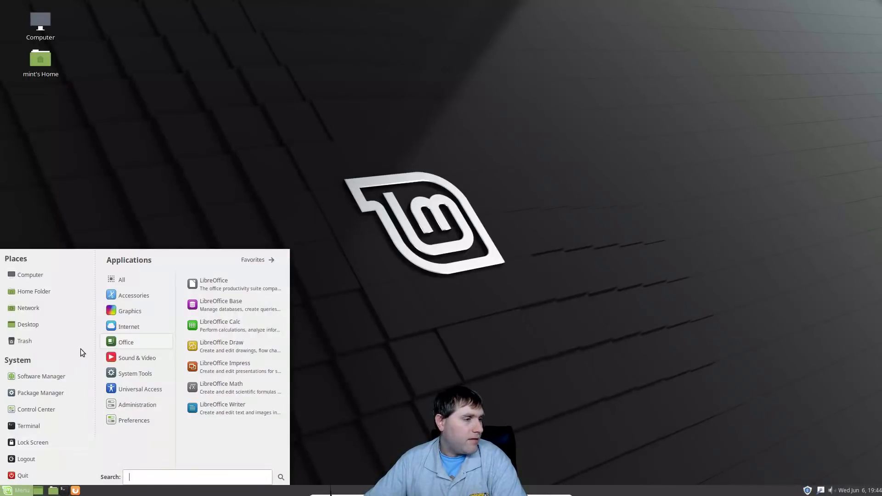
mouse_move(138, 315)
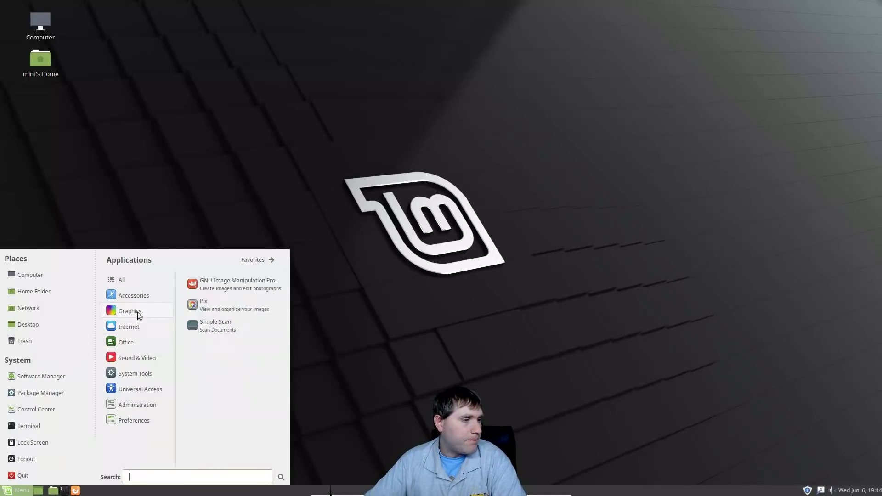
left_click(206, 286)
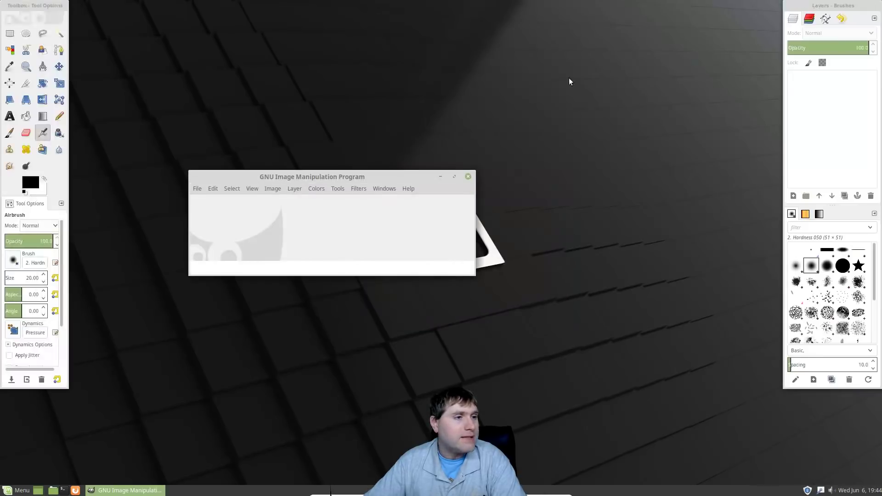
left_click(468, 177)
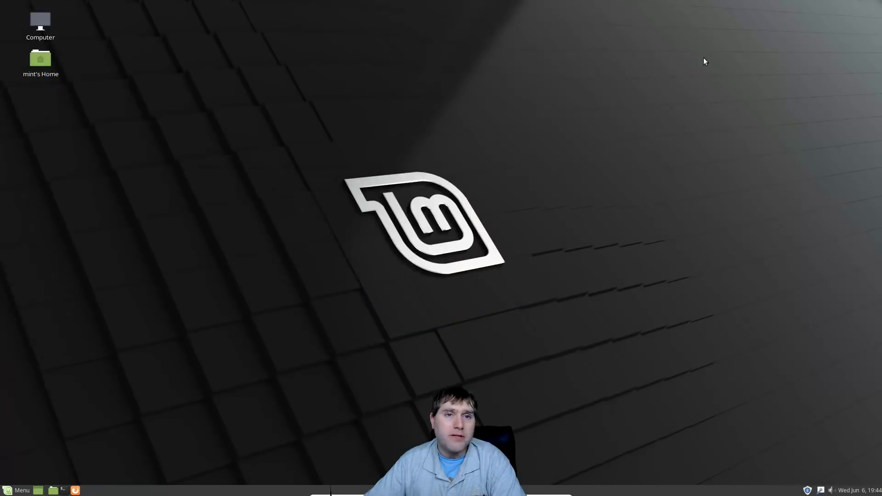
- Browse each menu category from Office down to Administration
left_click(6, 491)
mouse_move(134, 343)
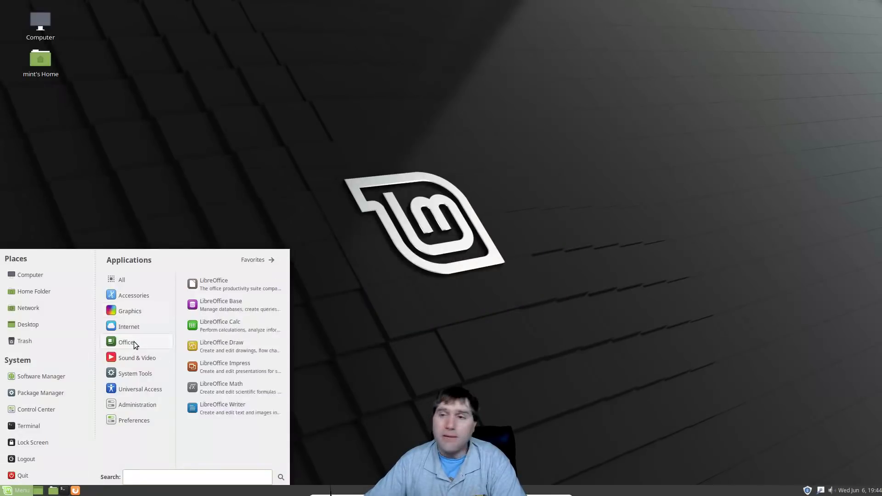
mouse_move(130, 299)
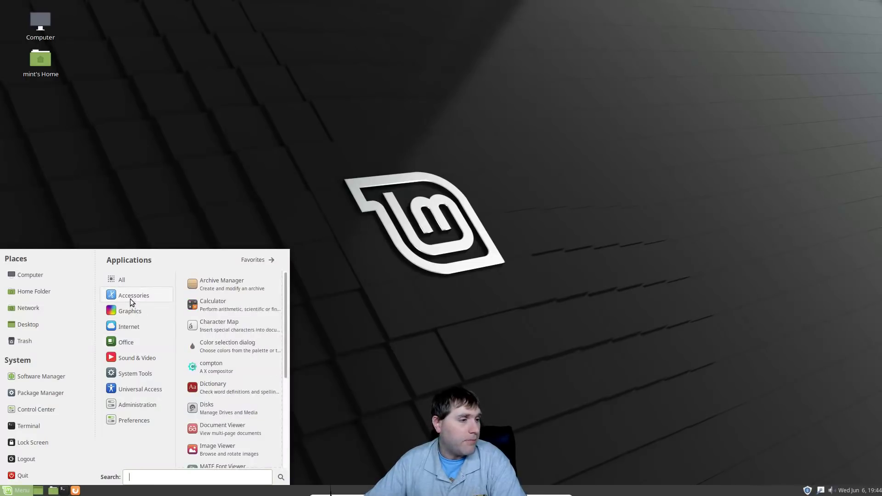
mouse_move(119, 312)
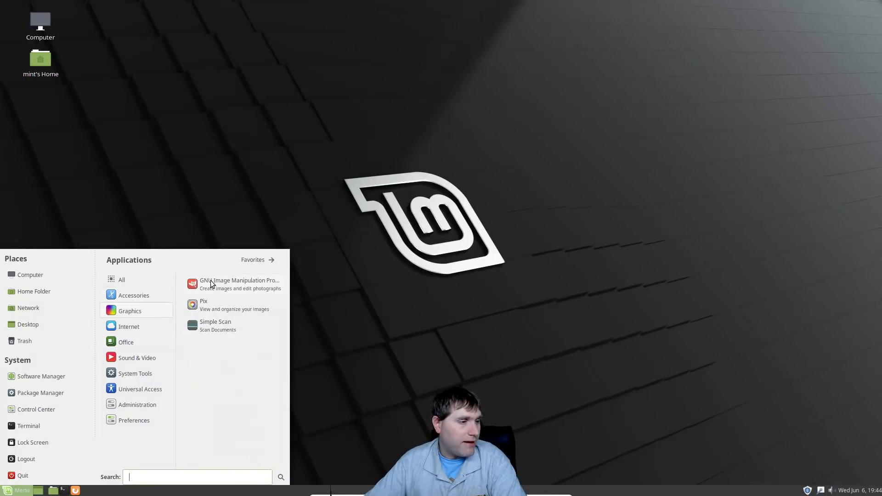
mouse_move(129, 327)
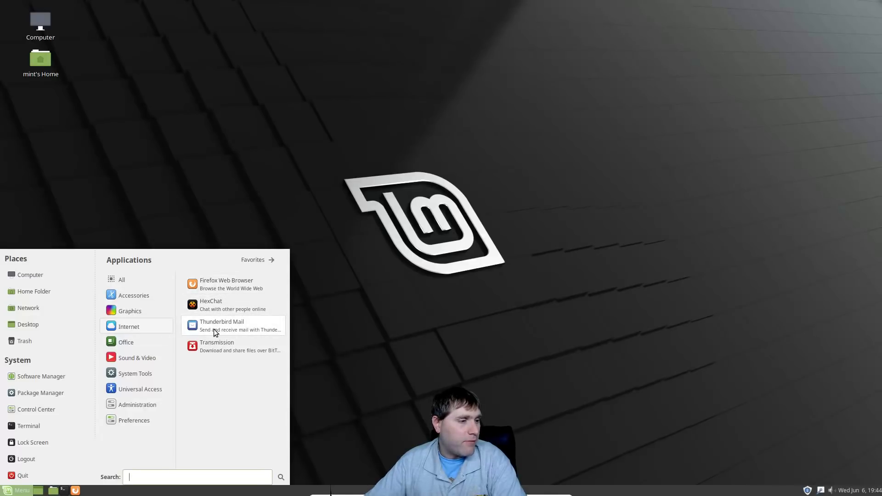
mouse_move(133, 339)
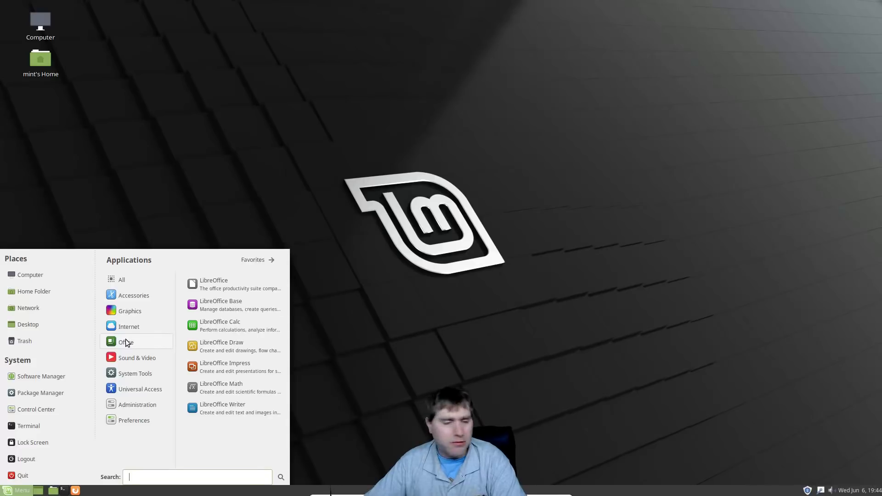
mouse_move(124, 360)
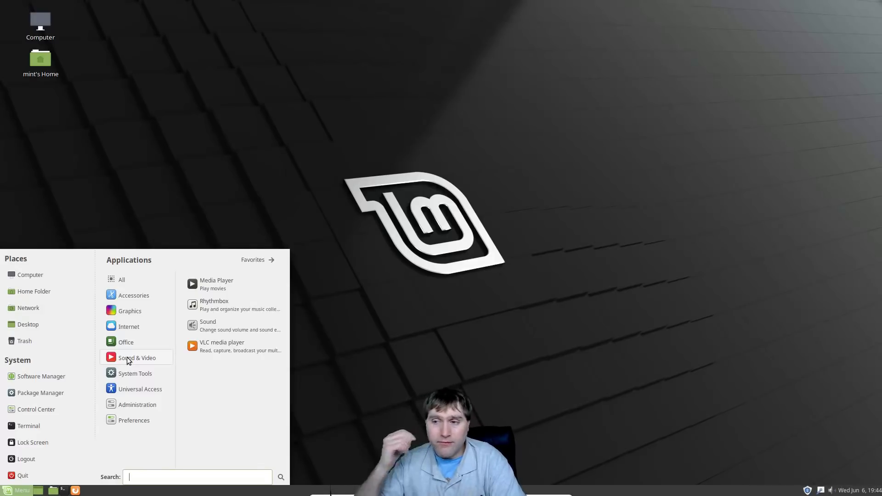
mouse_move(128, 376)
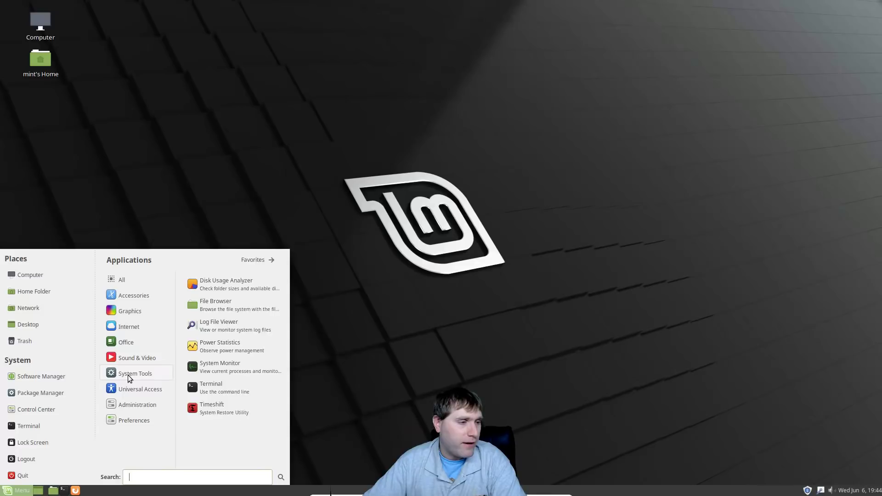
mouse_move(127, 391)
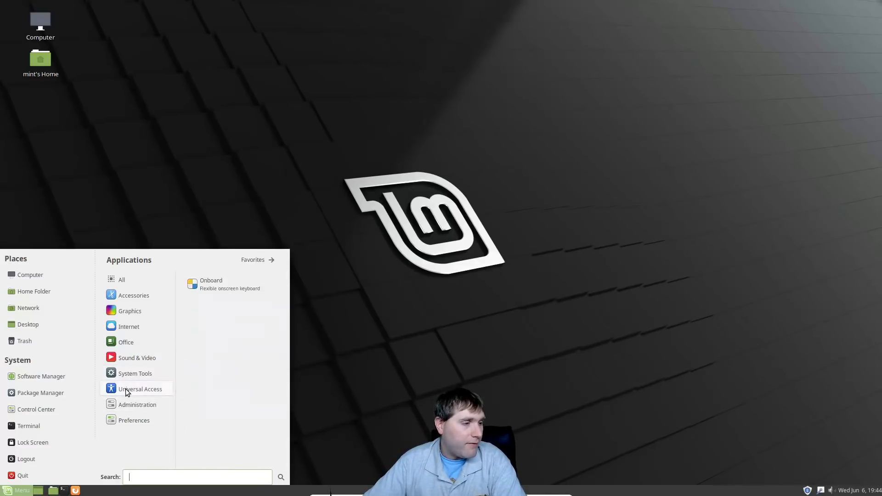
mouse_move(126, 407)
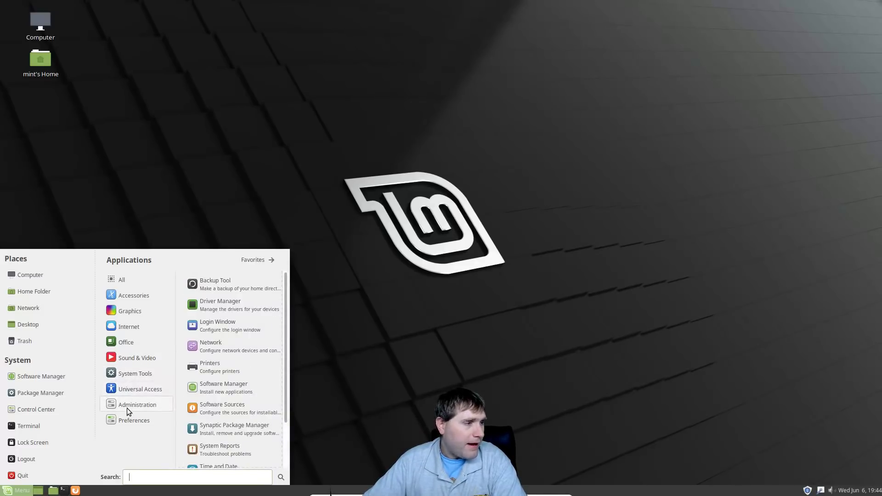
- Close and reopen the main menu, landing on the Administration tools
left_click(296, 153)
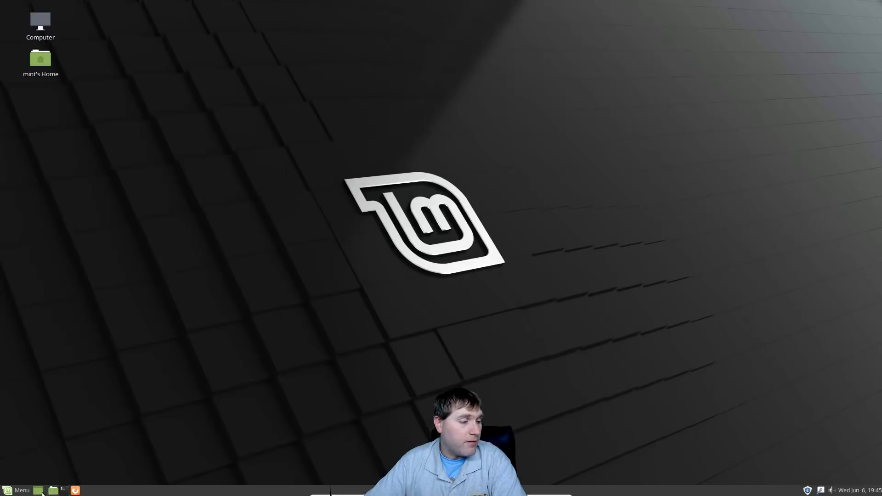
left_click(21, 490)
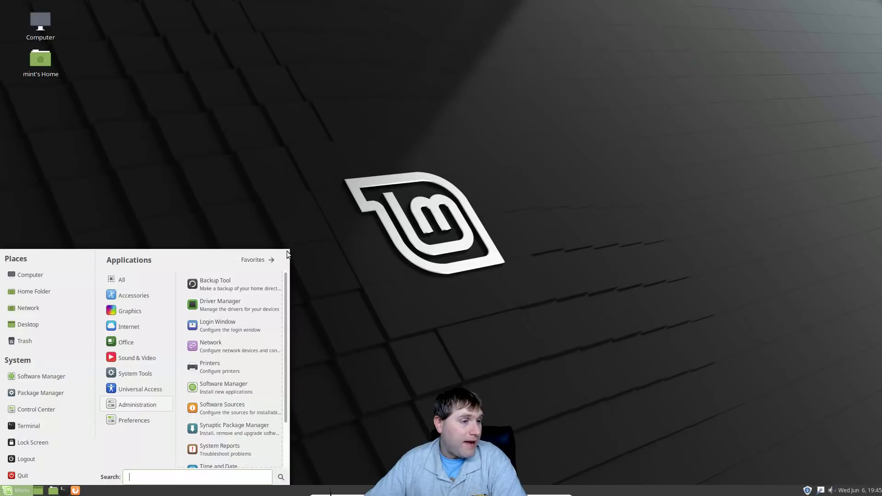
left_click(430, 327)
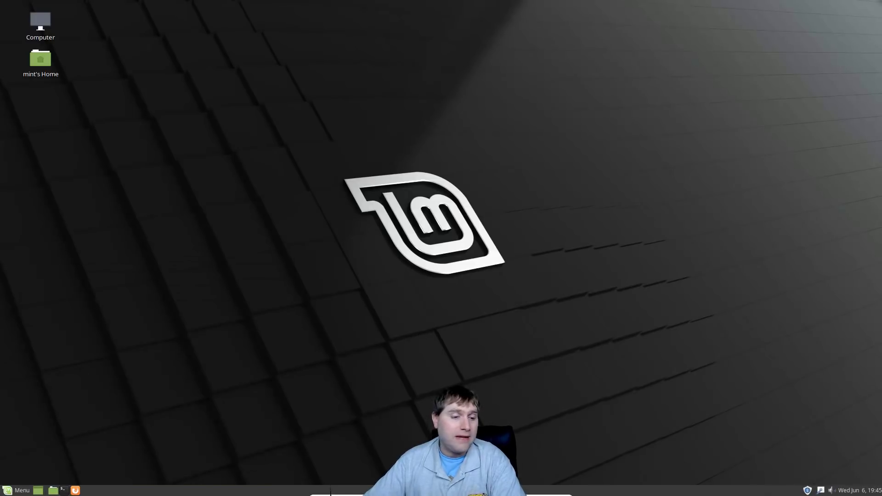
left_click(21, 486)
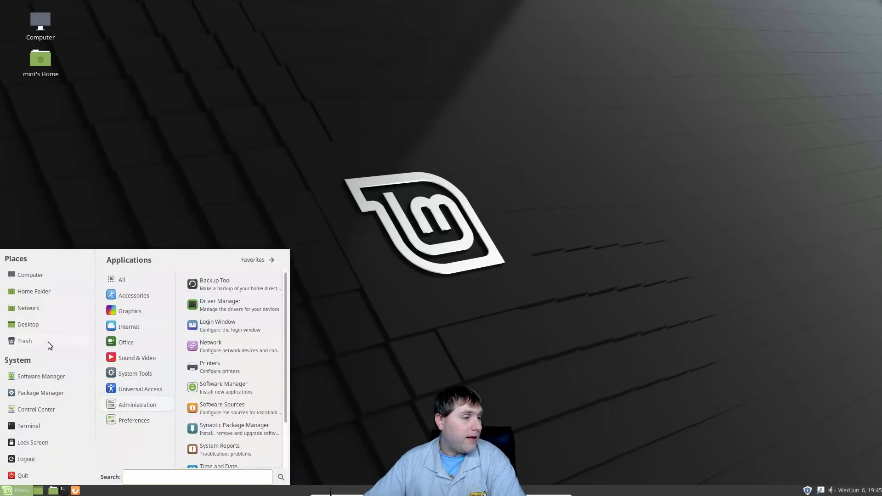
- Open Control Center and launch Appearance from the Look and Feel group
left_click(24, 413)
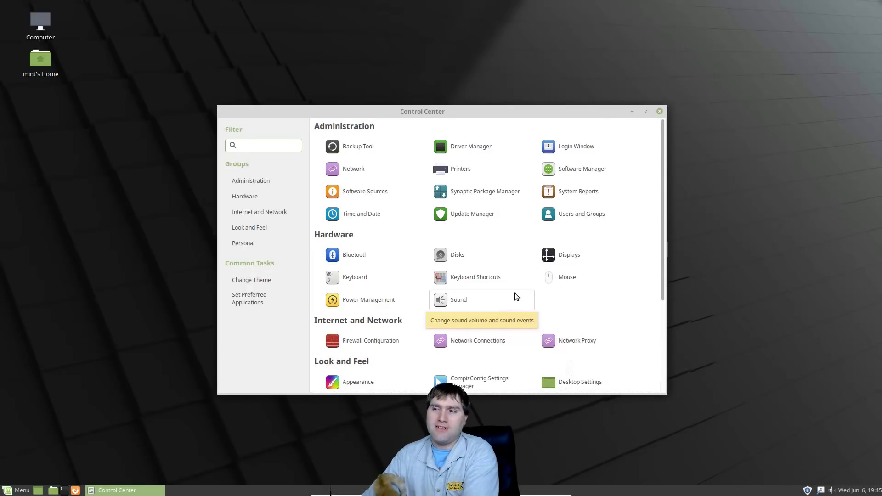
scroll(597, 207, "down", 1)
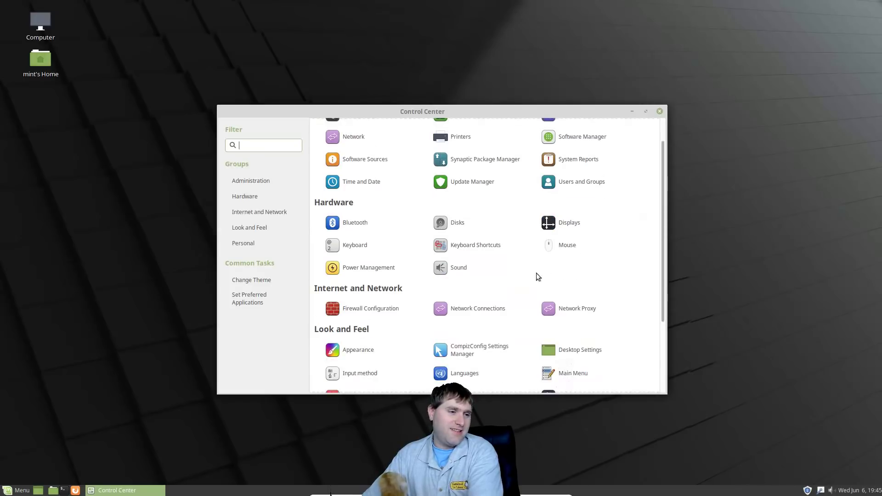
left_click(347, 351)
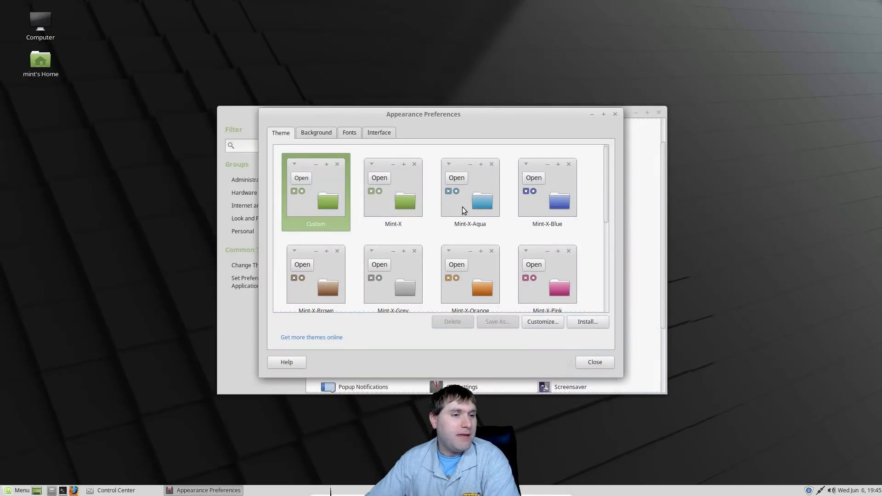
- Preview the Mint-X-Aqua, Mint-X-Blue and Mint-Y themes, checking the menu's look
left_click(462, 207)
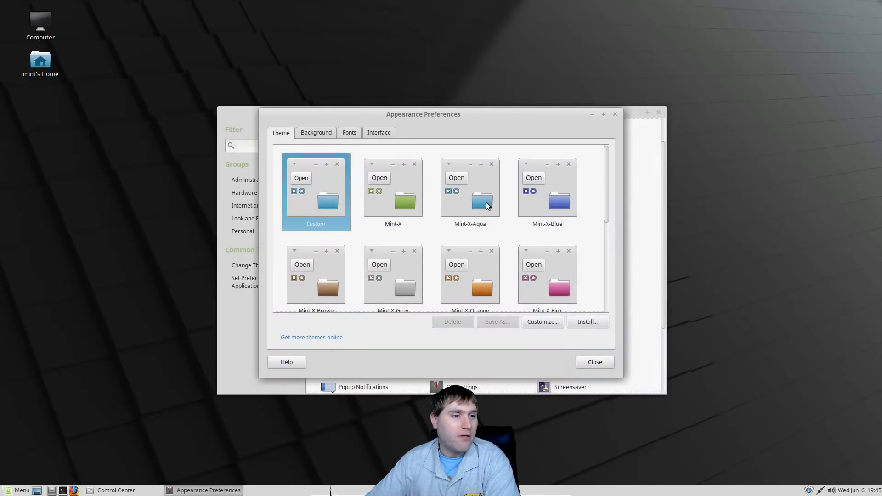
left_click(528, 199)
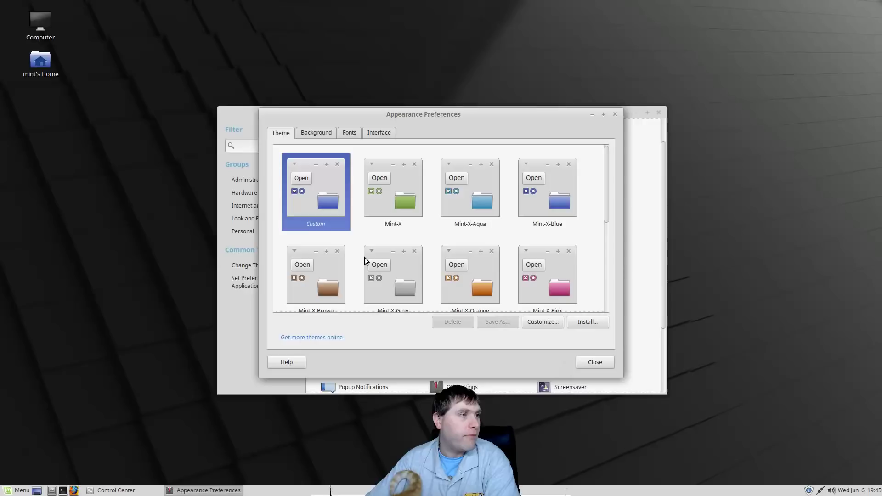
scroll(366, 260, "down", 5)
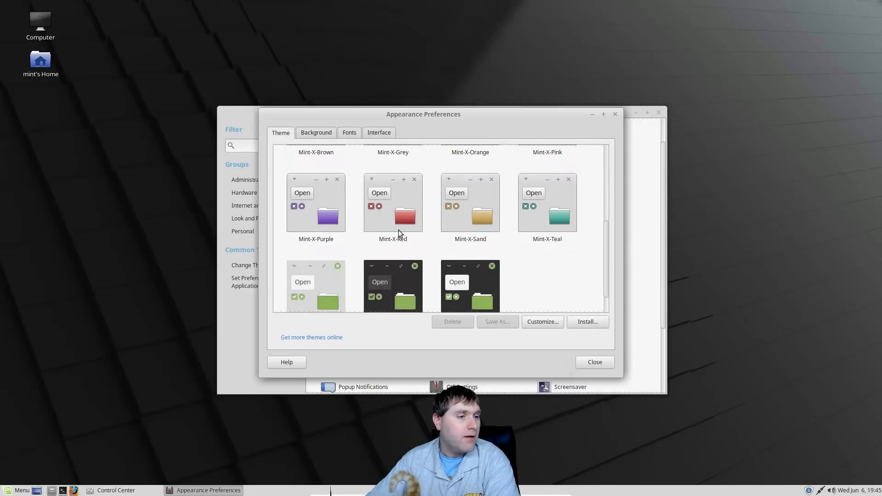
scroll(398, 230, "down", 1)
left_click(323, 258)
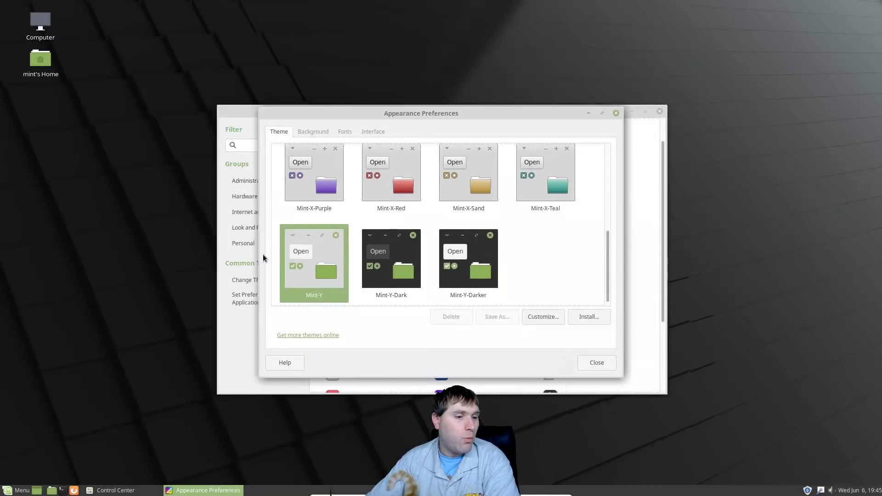
left_click(18, 490)
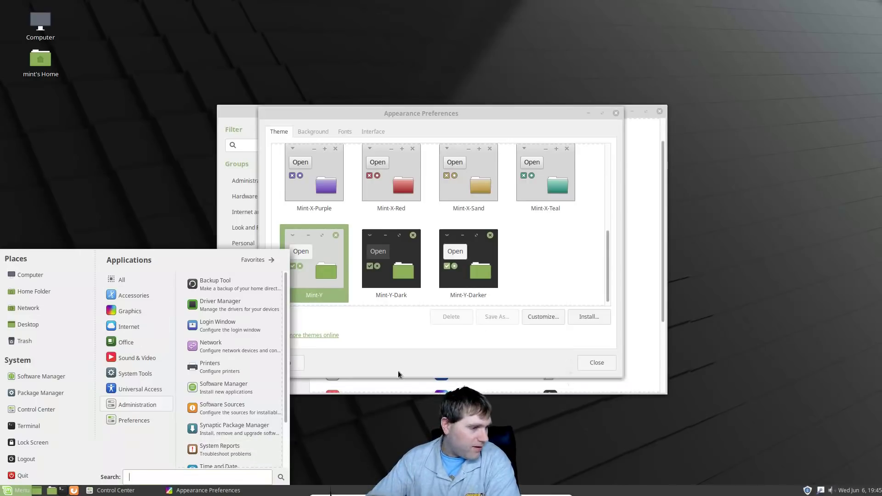
left_click(551, 281)
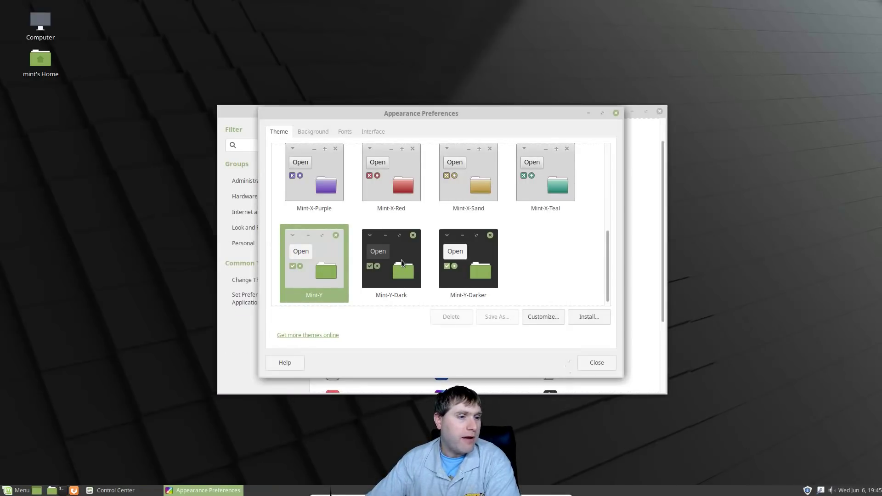
- Compare Mint-Y-Dark with Mint-Y-Darker and settle on Mint-Y-Darker
left_click(401, 260)
scroll(476, 251, "down", 2)
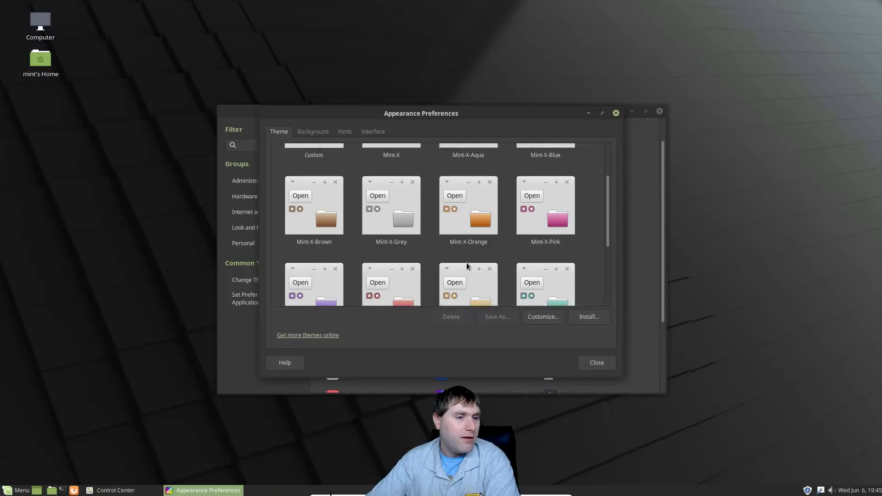
scroll(467, 266, "down", 3)
left_click(485, 247)
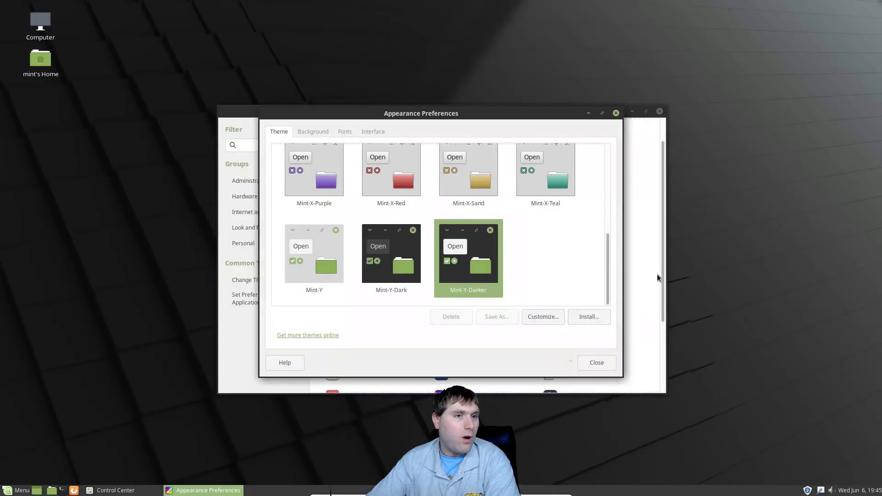
left_click(13, 489)
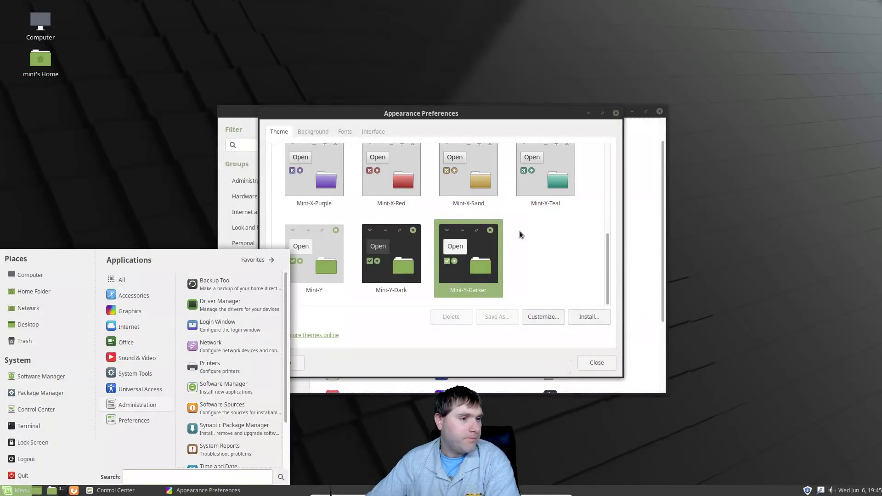
left_click(405, 254)
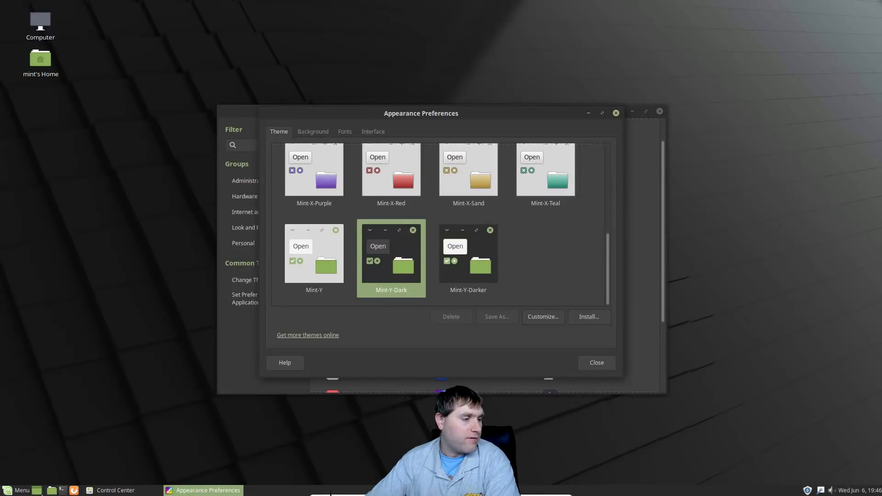
left_click(18, 490)
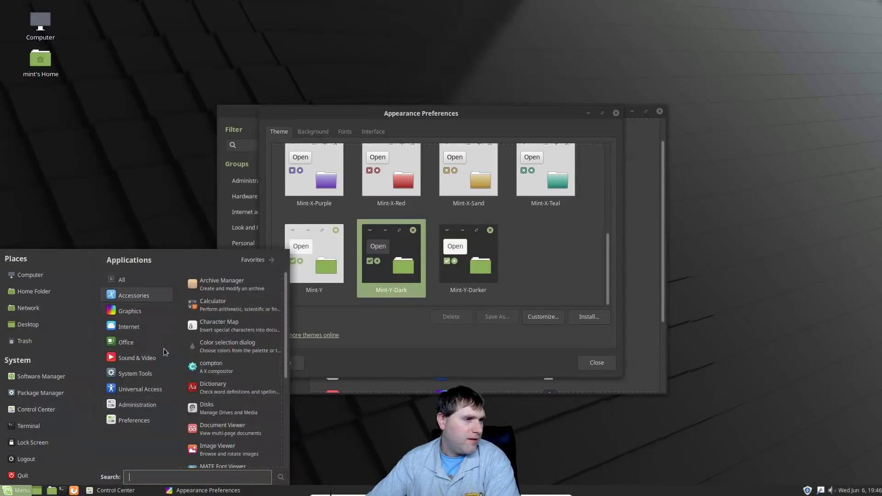
left_click(485, 248)
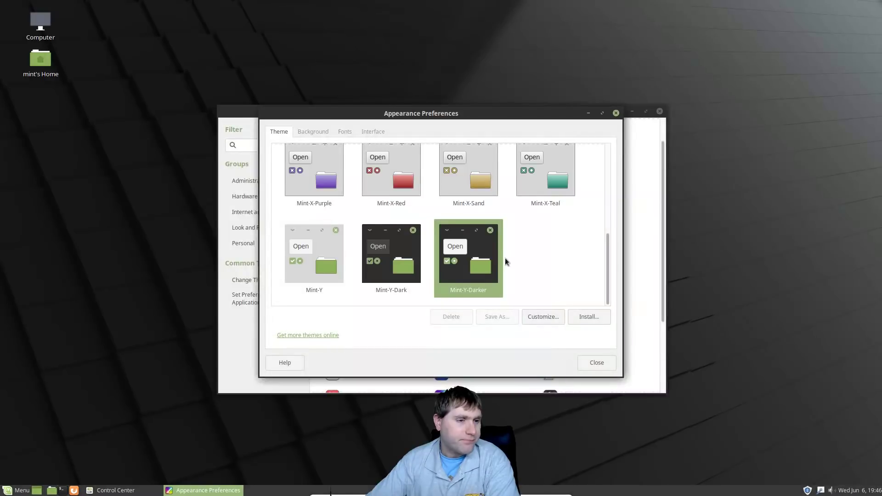
left_click(545, 313)
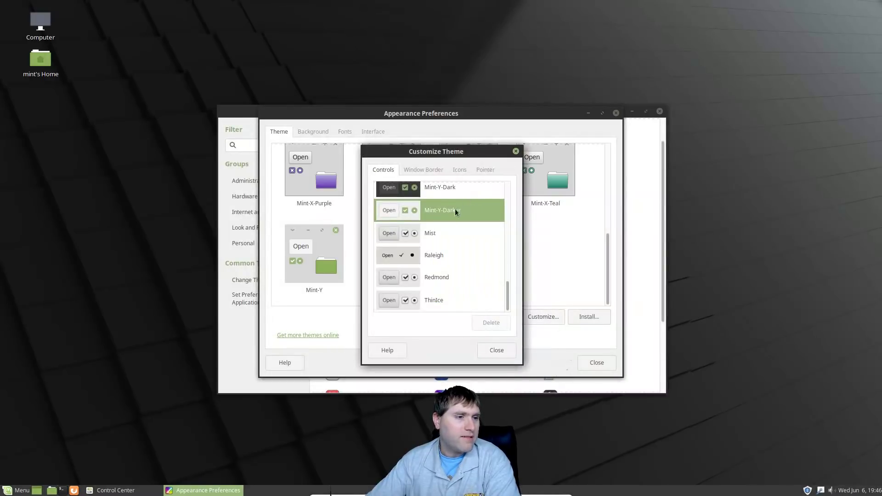
- Browse the Window Border and Icons theme lists in Customize Theme
left_click(425, 171)
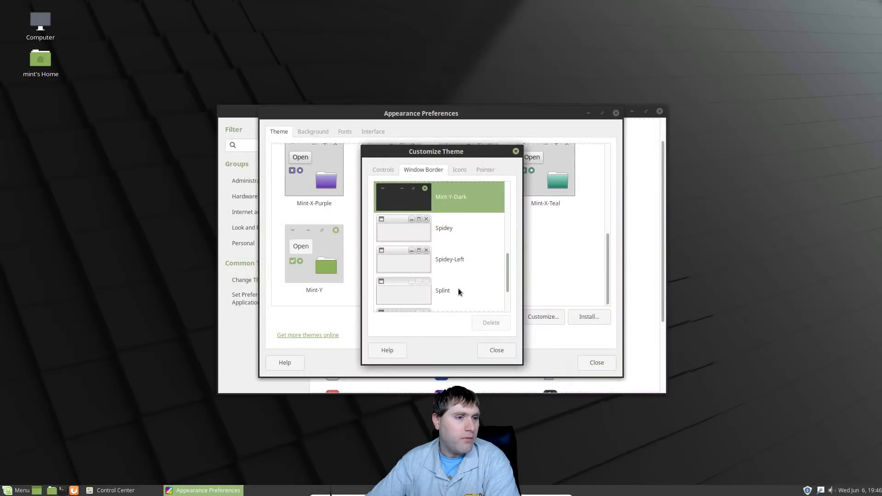
scroll(503, 294, "down", 2)
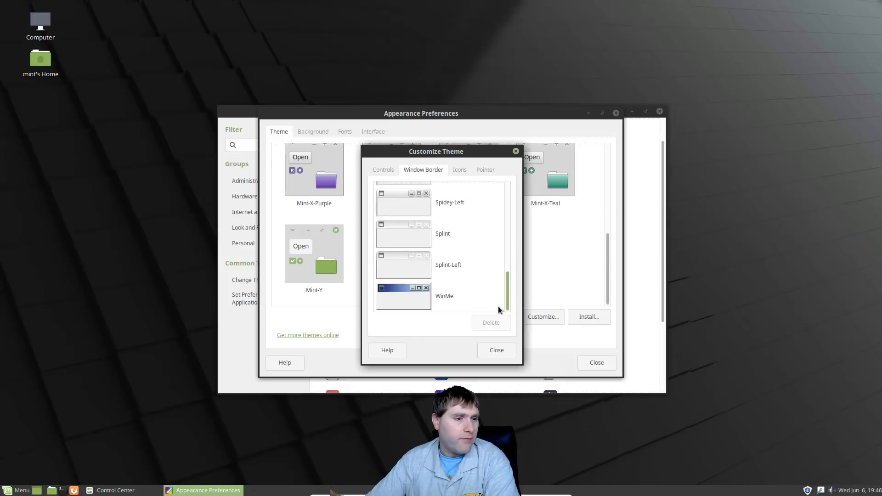
scroll(499, 303, "up", 10)
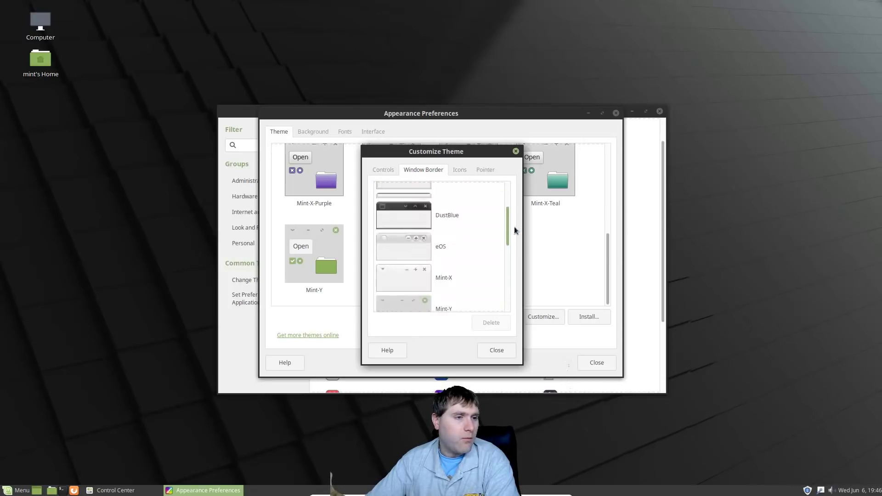
left_click(460, 170)
left_click_drag(506, 274, 498, 212)
scroll(498, 211, "down", 2)
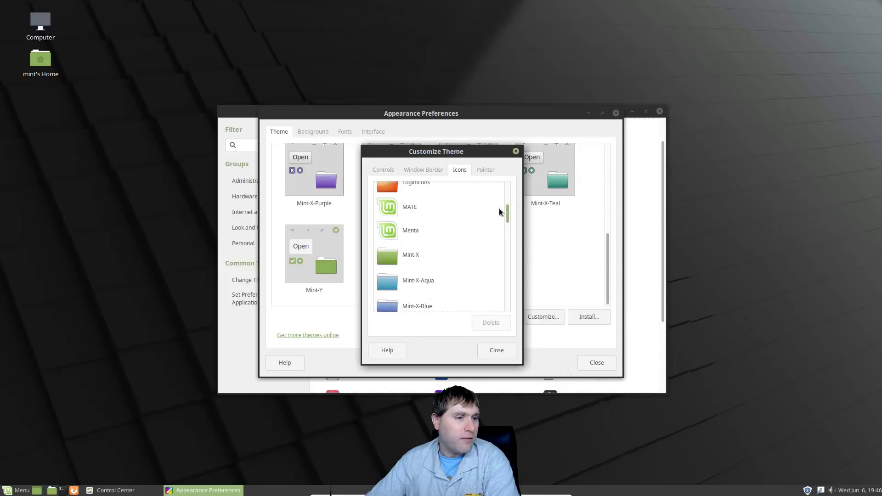
scroll(498, 211, "up", 1)
scroll(498, 216, "down", 4)
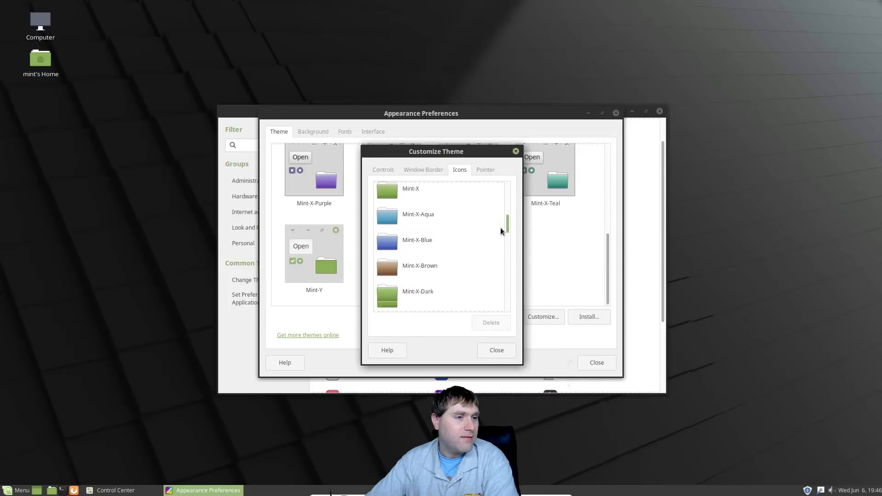
scroll(498, 214, "up", 2)
scroll(495, 234, "down", 3)
scroll(492, 258, "down", 6)
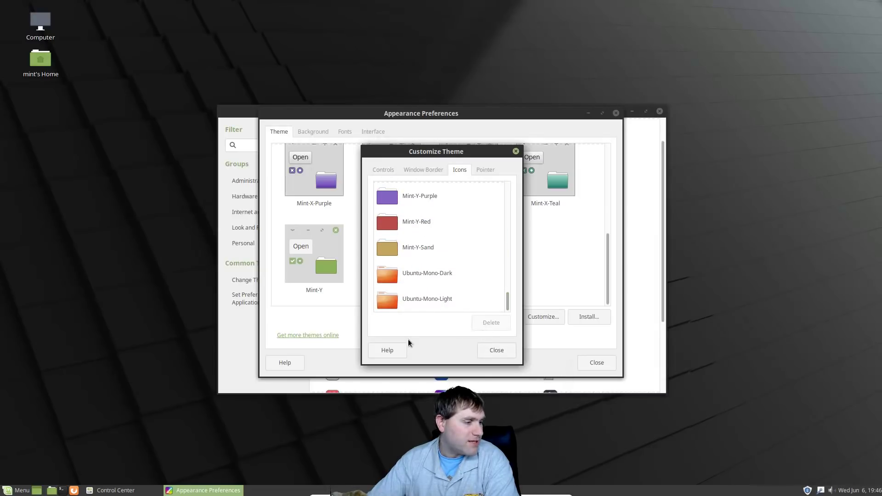
- Check the menu's look, pick a pointer theme, and close Customize Theme
left_click(11, 491)
left_click(11, 490)
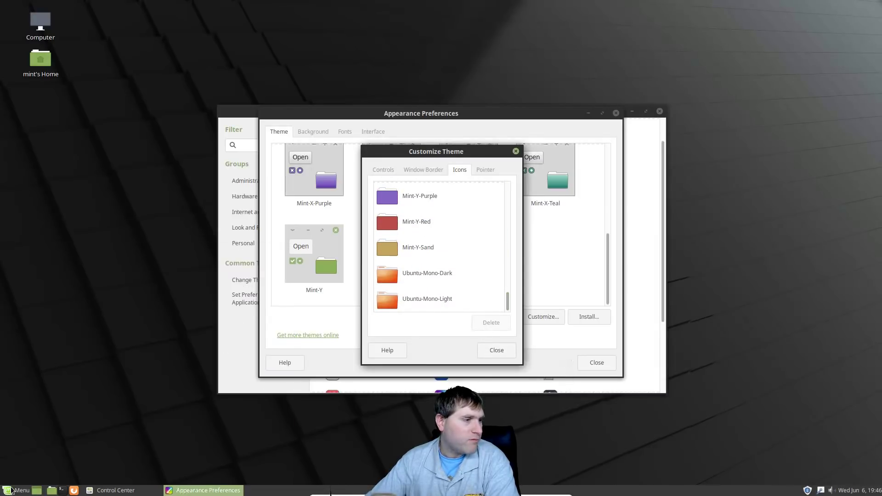
left_click(485, 169)
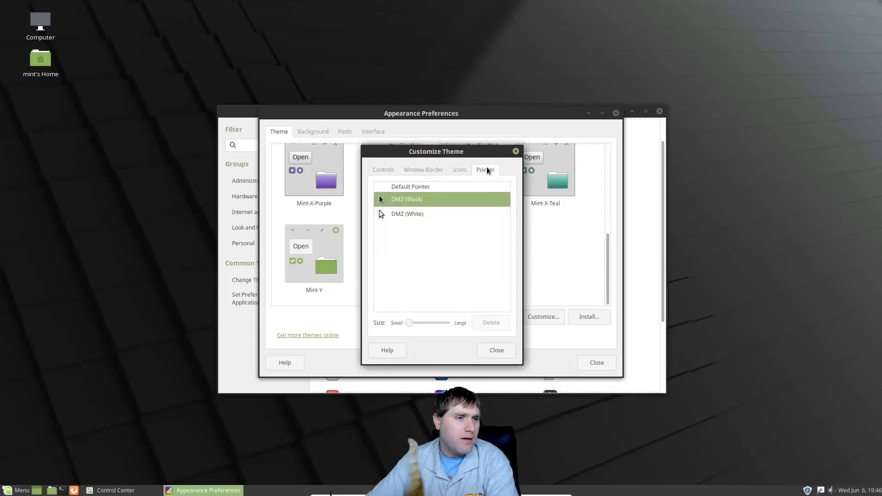
left_click(428, 214)
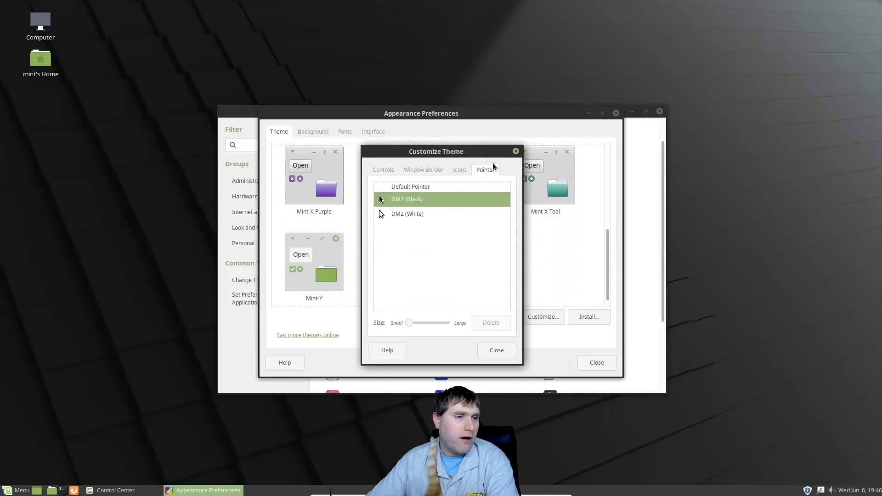
left_click(496, 350)
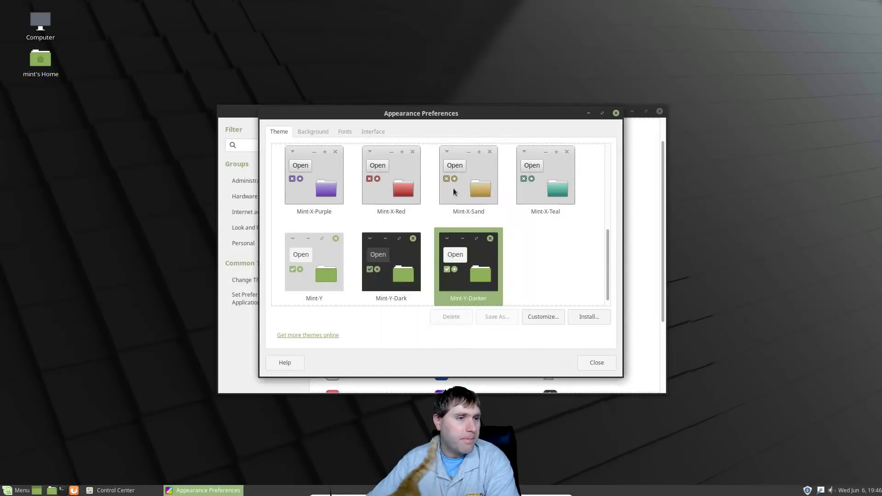
- Look over the Background, Fonts and Interface tabs, then close Appearance Preferences and Control Center
left_click(312, 132)
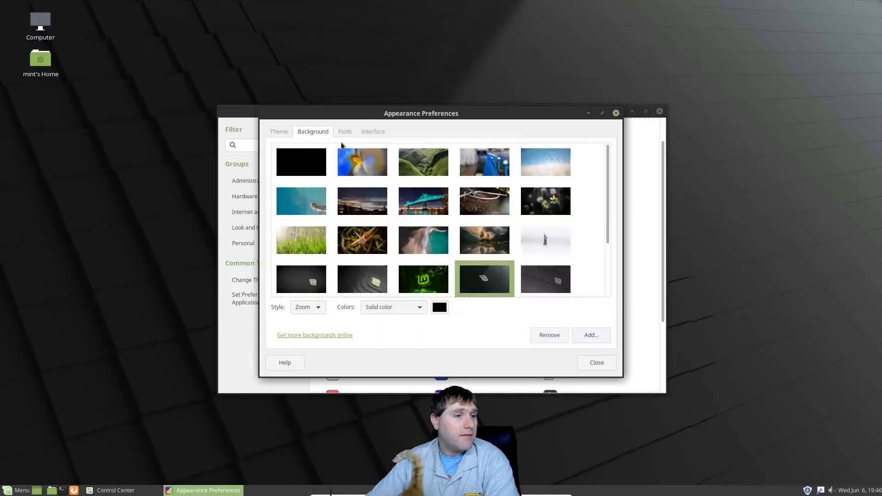
left_click(345, 134)
left_click(371, 133)
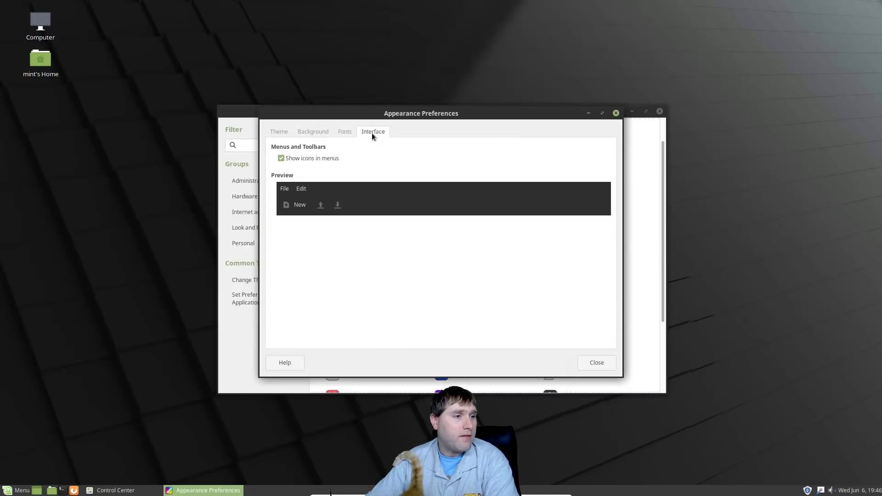
left_click(616, 113)
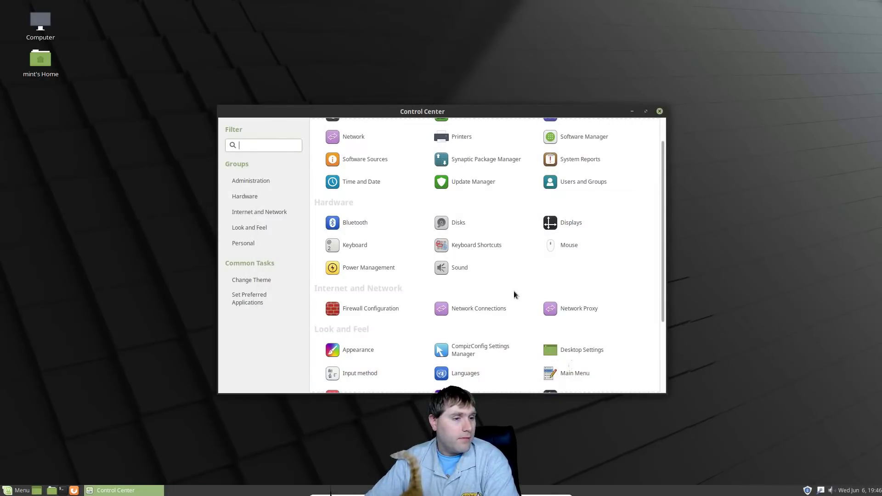
left_click(659, 111)
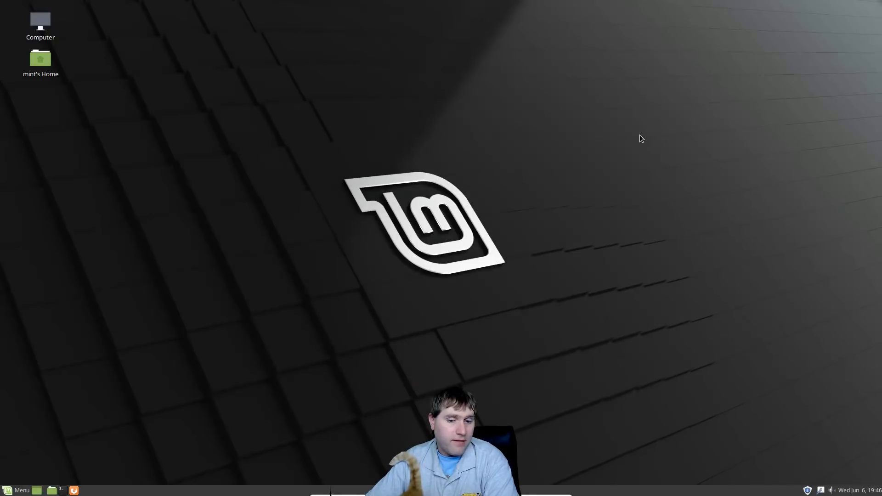